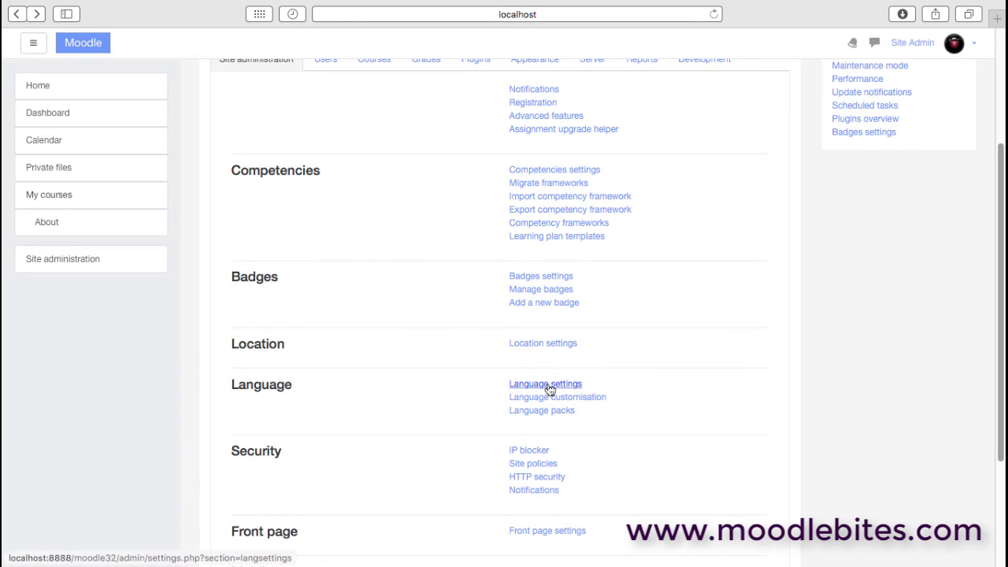
Turn on the language menu, limit it to en,es,de, and go back to Site administration
click(548, 388)
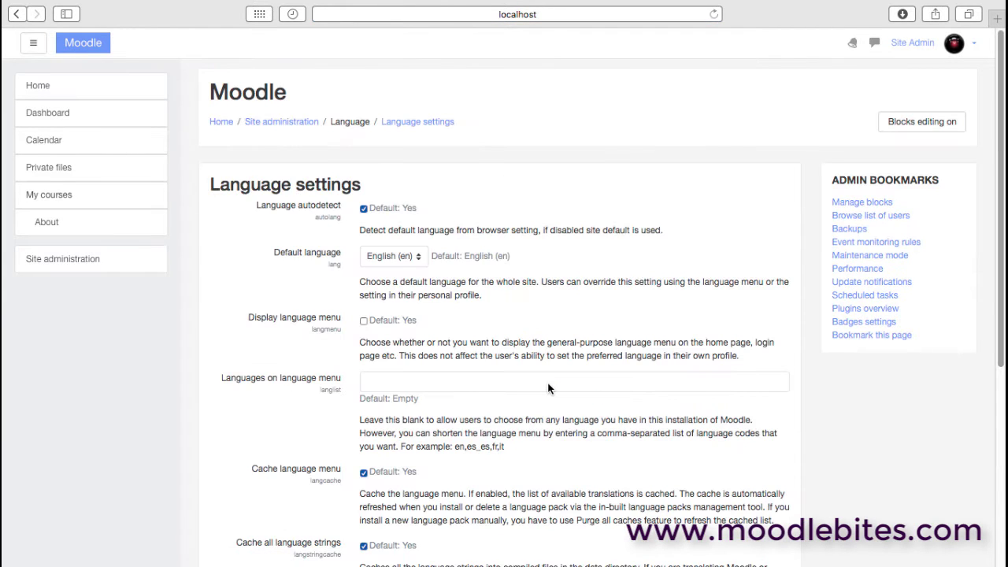
click(363, 209)
click(369, 378)
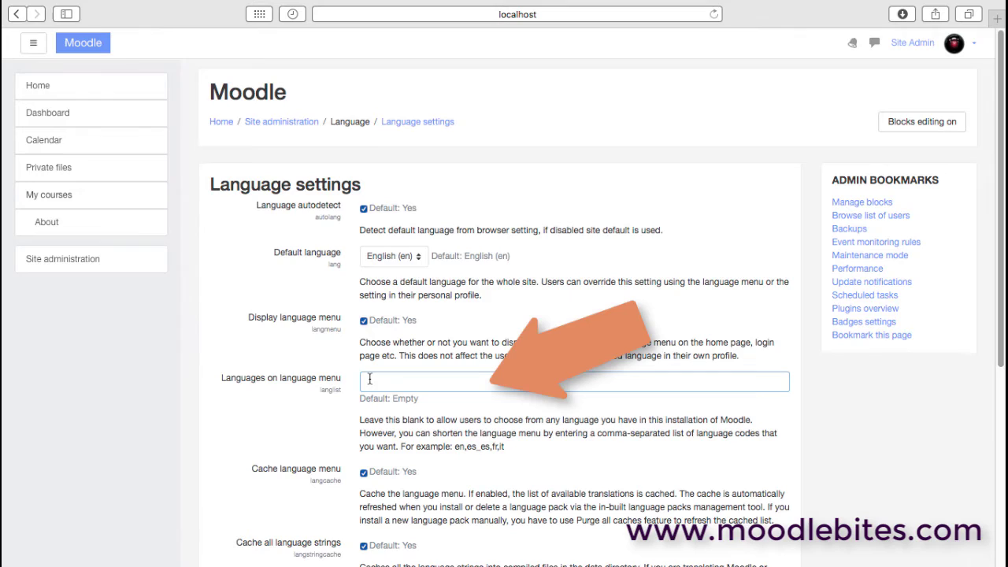
text(en,es,de)
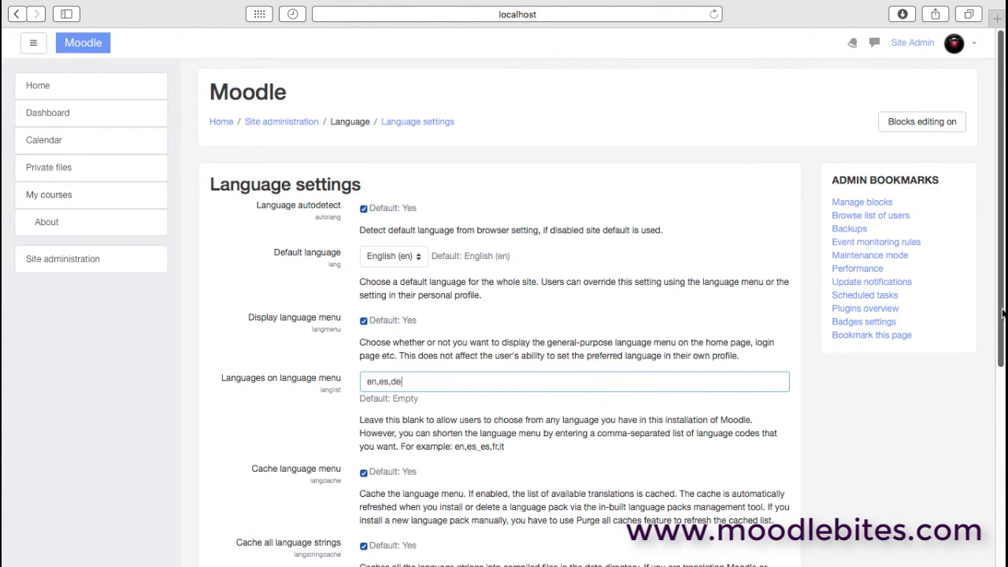
drag(998, 320, 1000, 513)
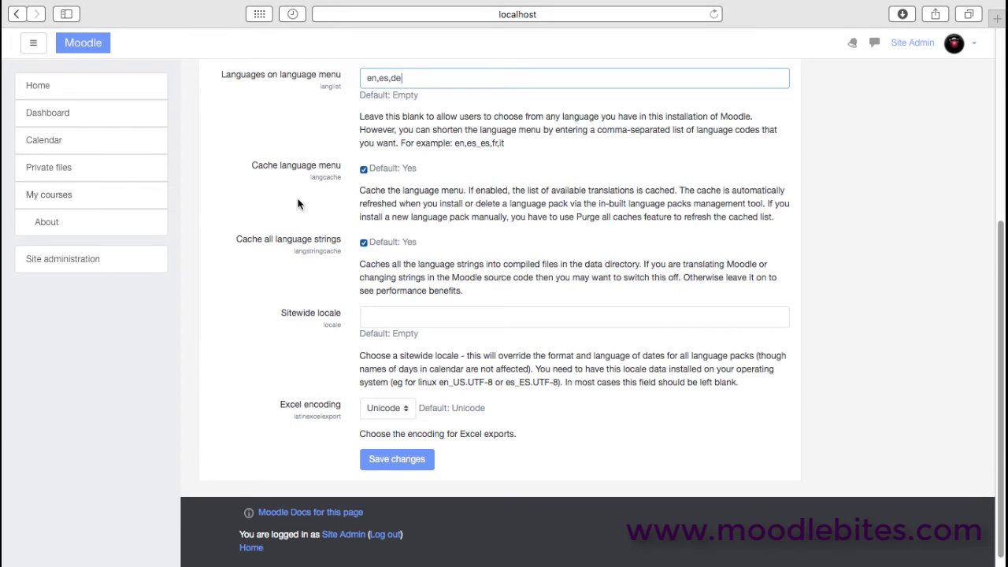
click(16, 13)
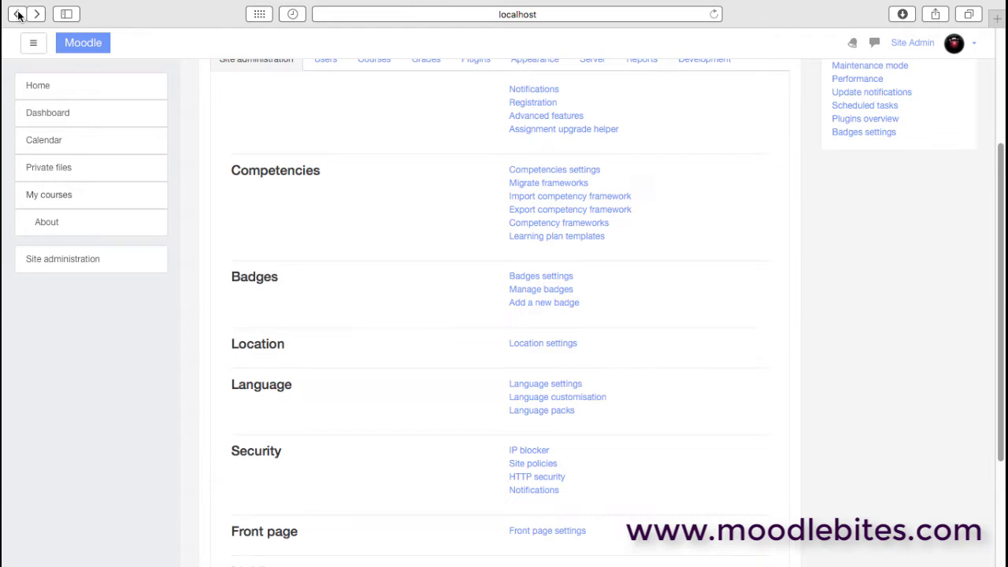
Open the English (en) language pack for editing in Language customisation
click(592, 399)
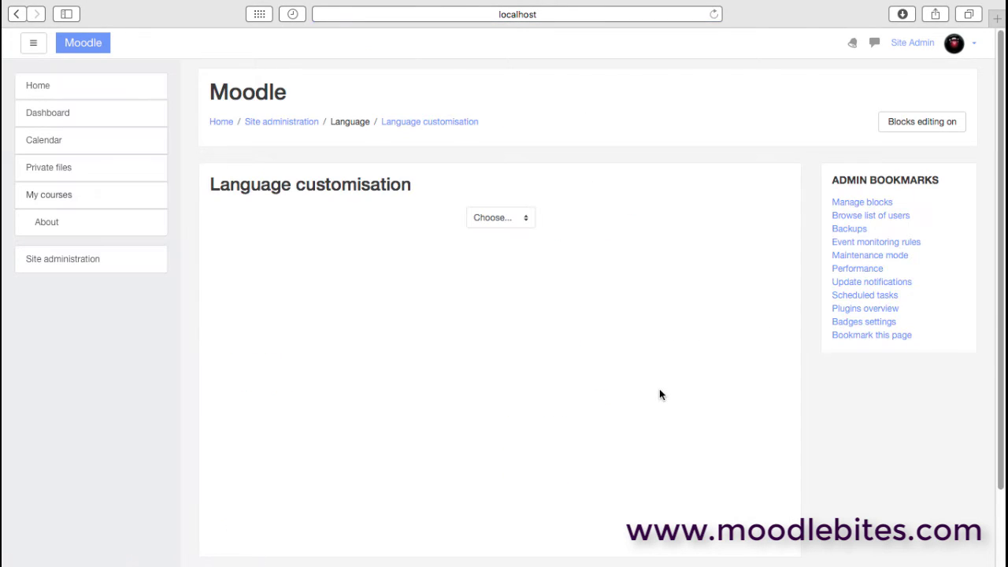
click(524, 220)
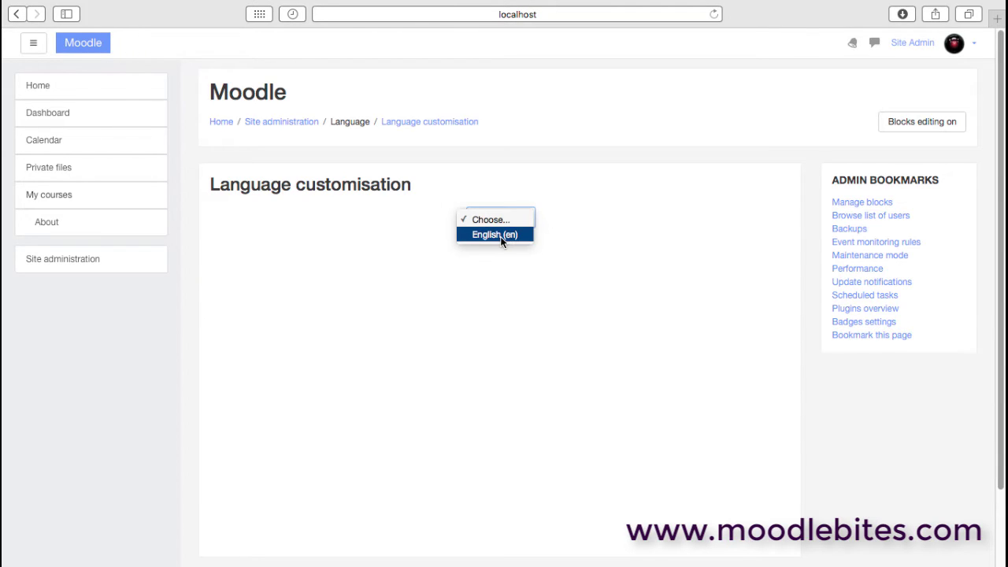
click(500, 236)
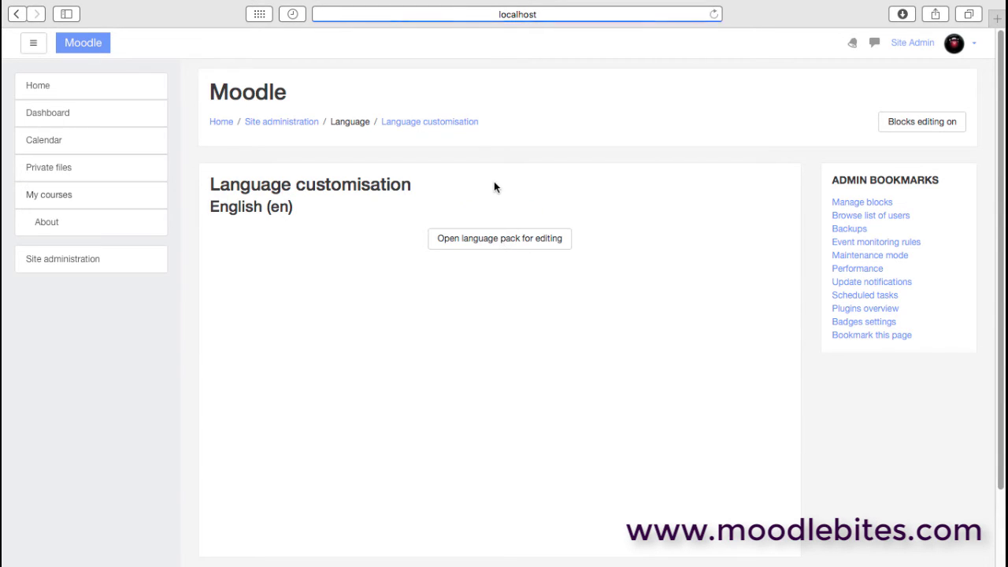
click(496, 239)
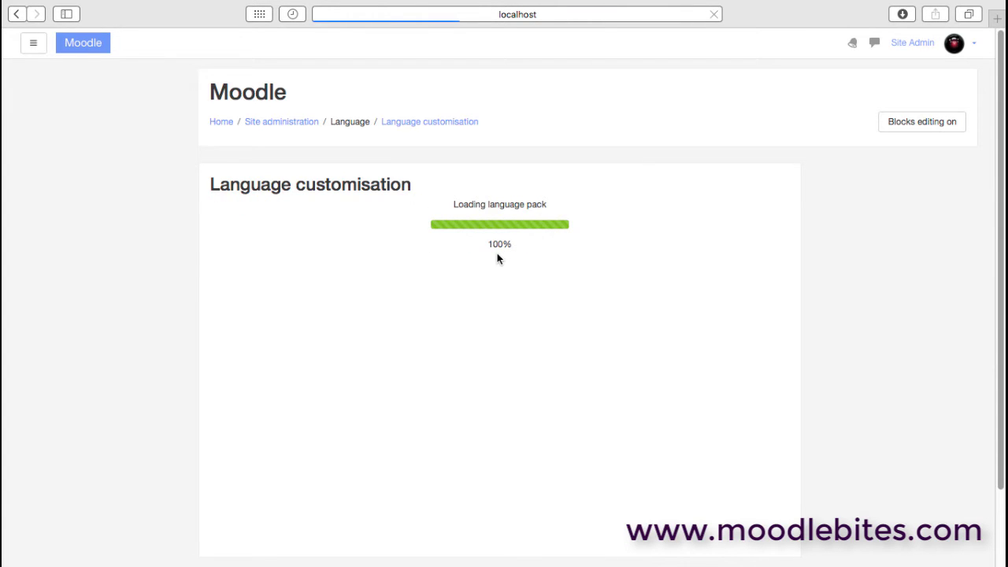
click(504, 281)
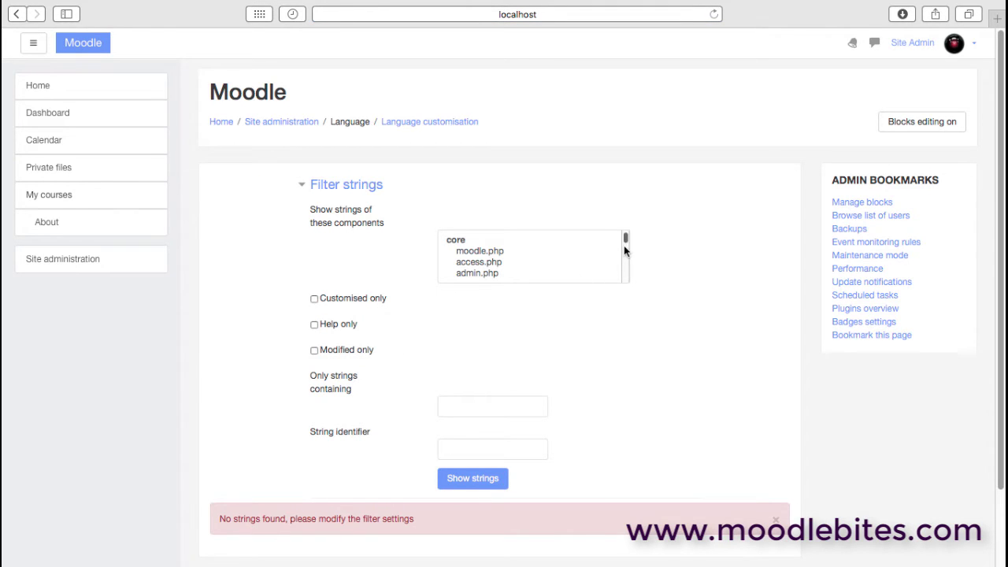
Choose enrol_manual.php as the component whose strings to filter
click(626, 251)
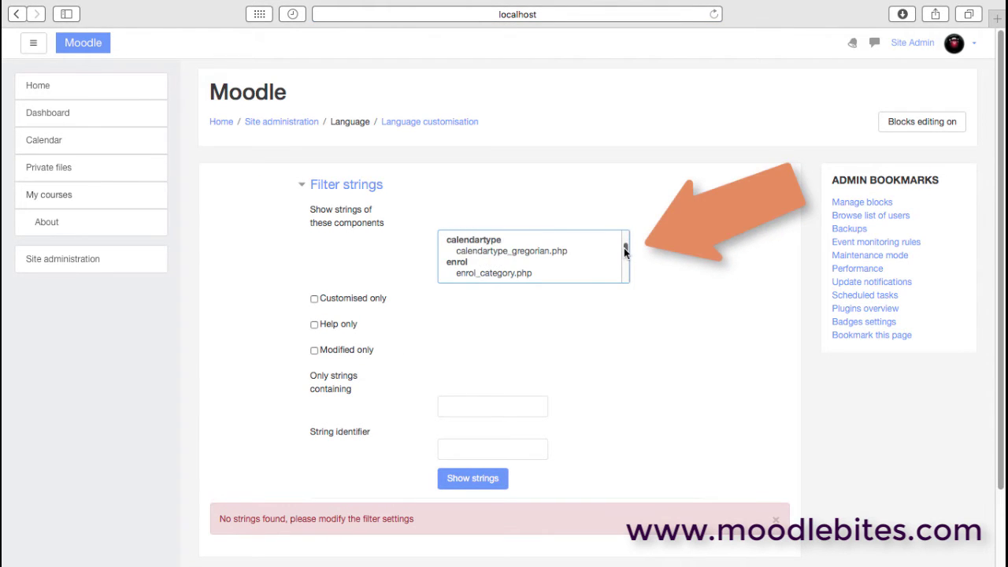
scroll(625, 251, up, 2)
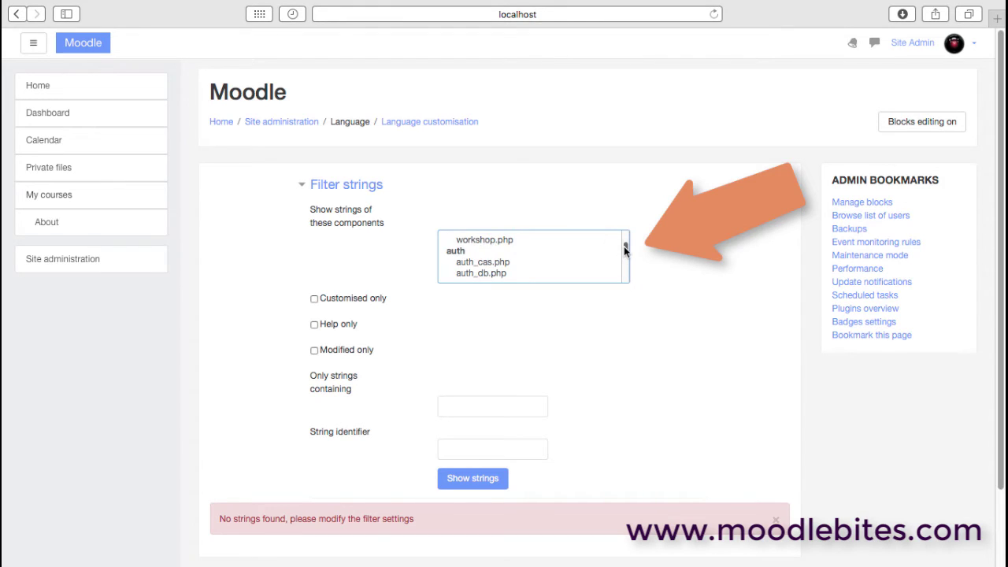
scroll(625, 250, down, 5)
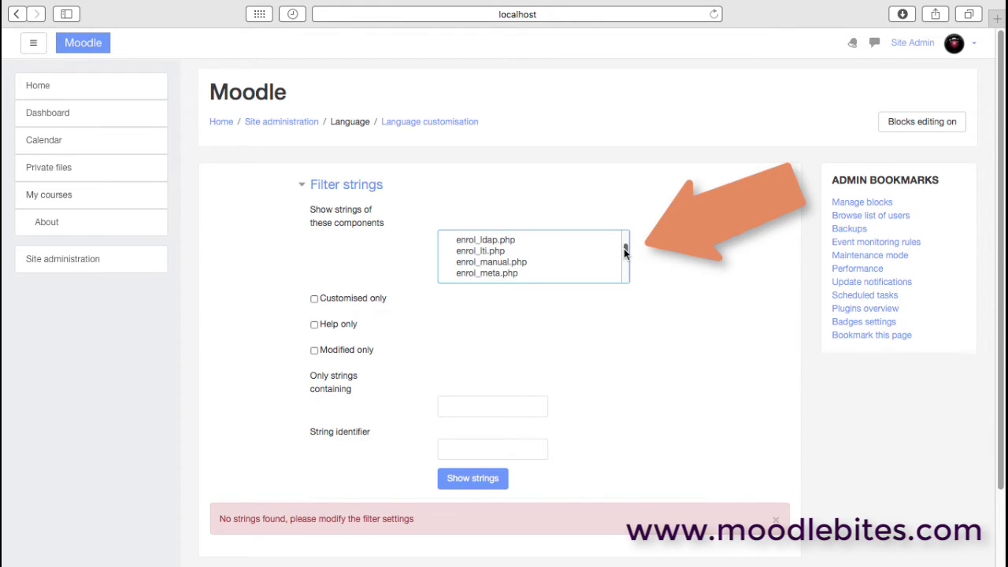
click(482, 263)
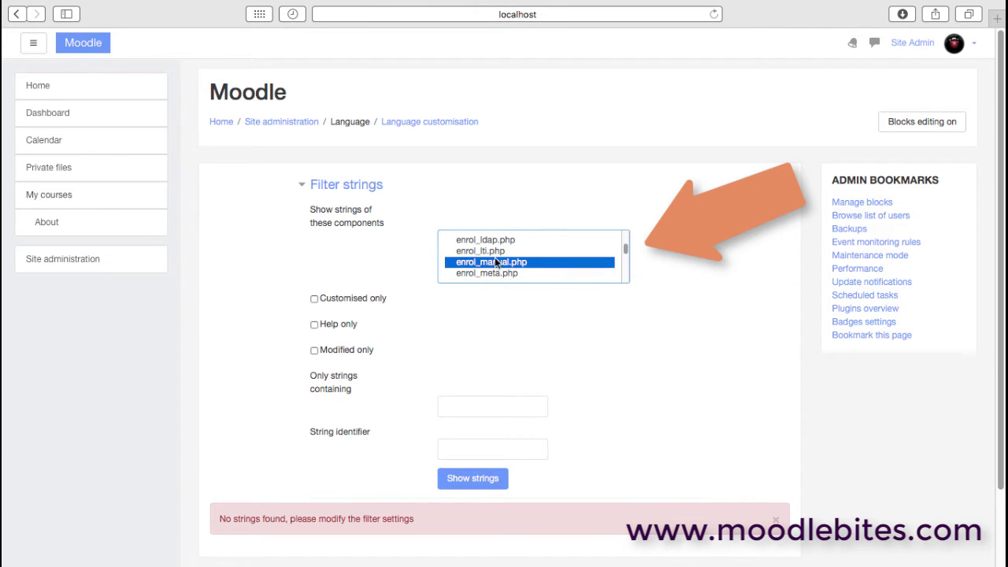
List the enrol_manual.php strings and copy the defaultperiod_help standard description
click(472, 479)
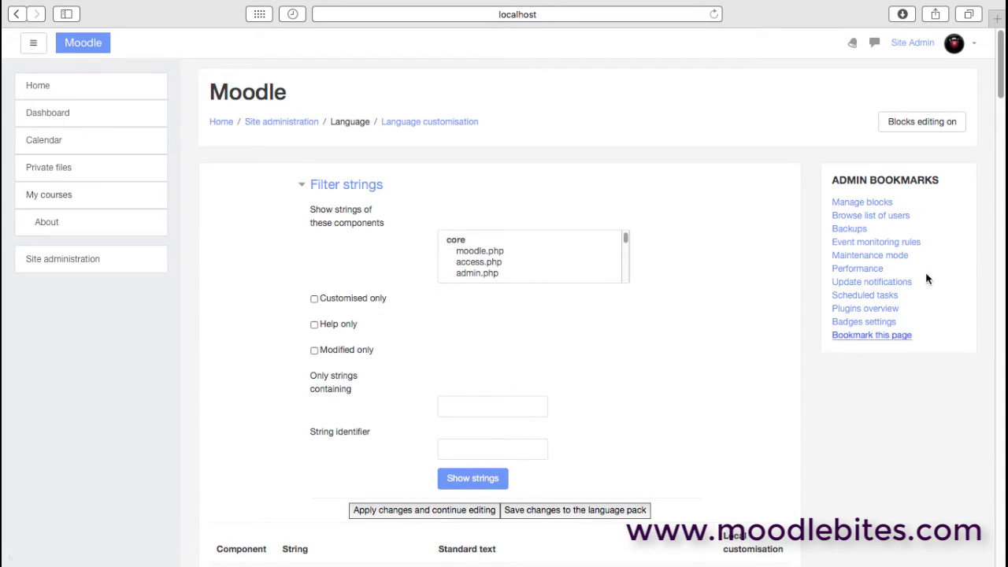
drag(999, 63, 998, 114)
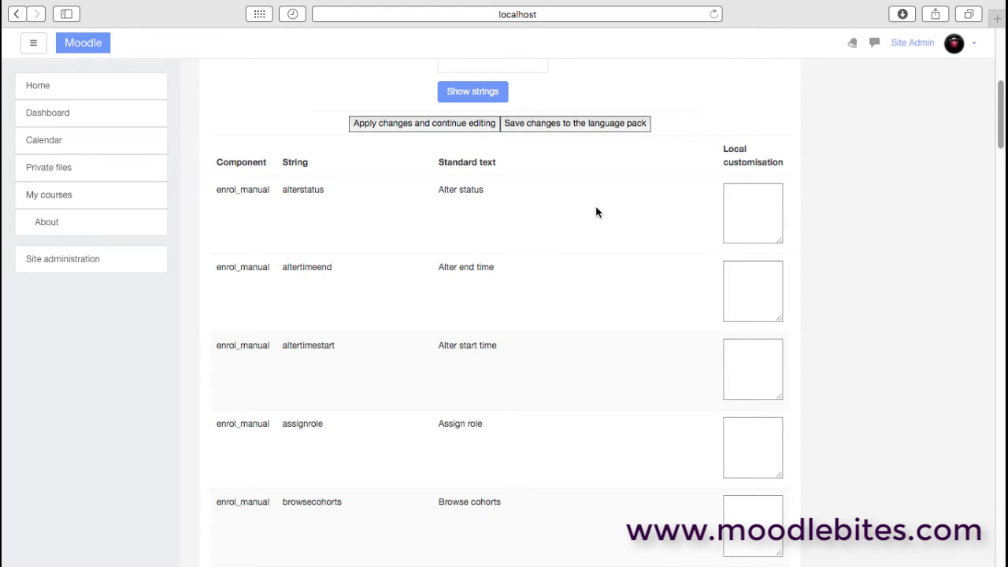
drag(506, 267, 437, 268)
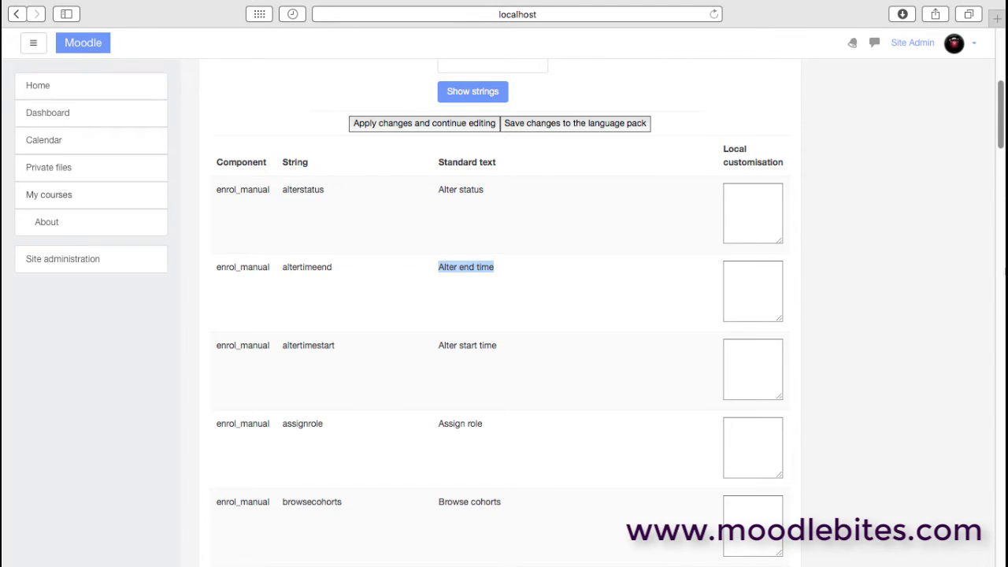
drag(1000, 128, 998, 204)
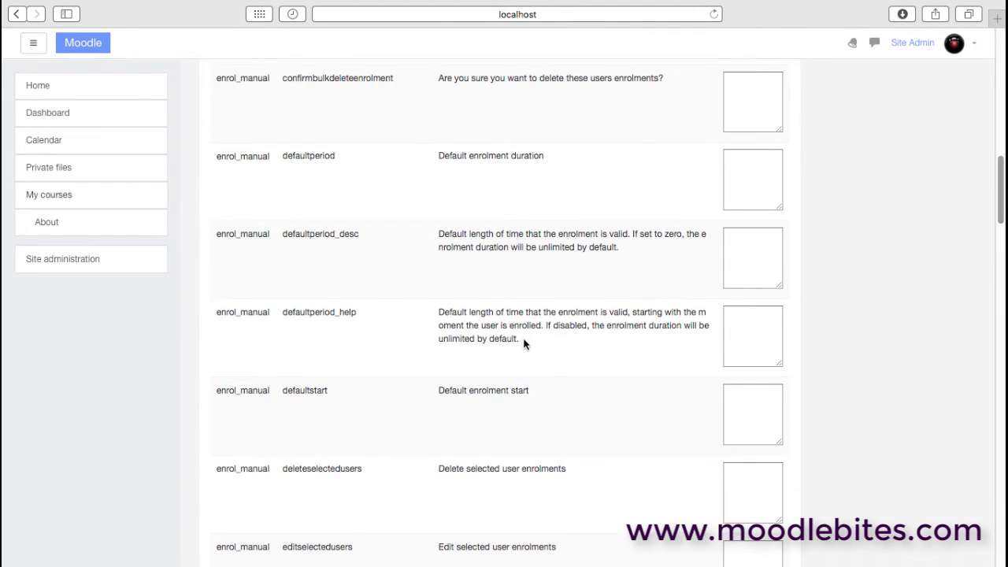
drag(524, 344, 438, 312)
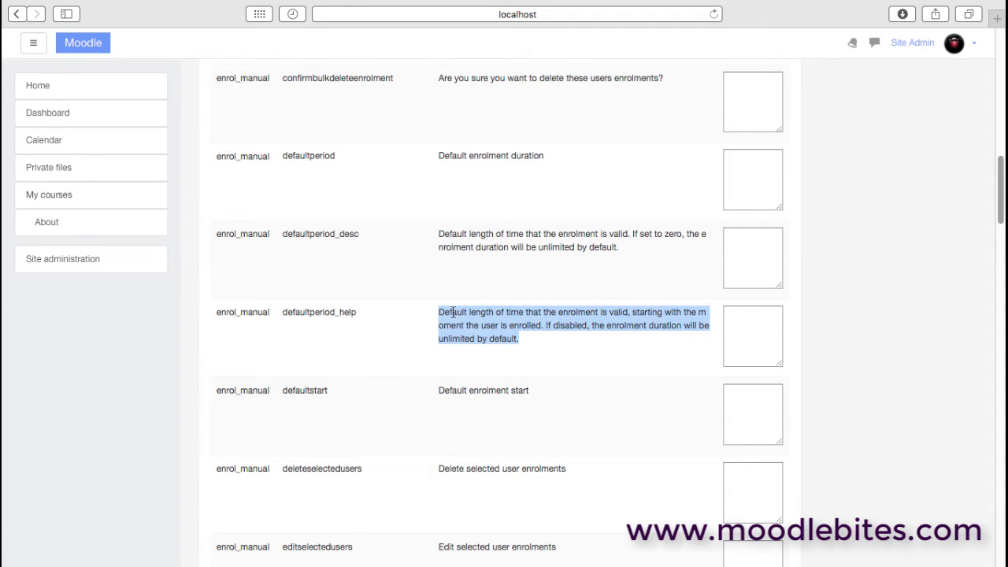
right_click(453, 312)
click(481, 356)
Paste the description into the defaultperiod_help local customisation and tick Help only
click(734, 315)
right_click(736, 315)
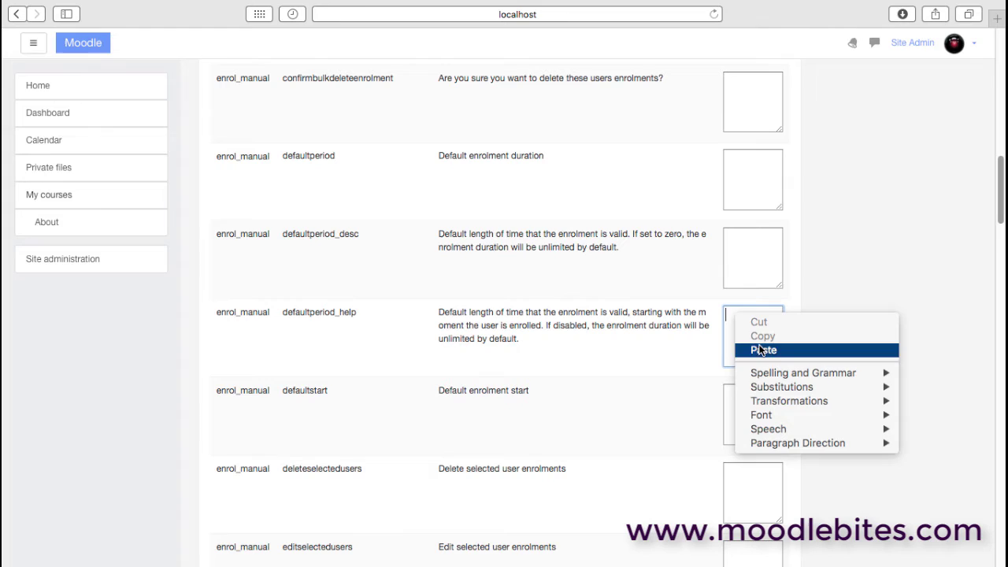
click(763, 349)
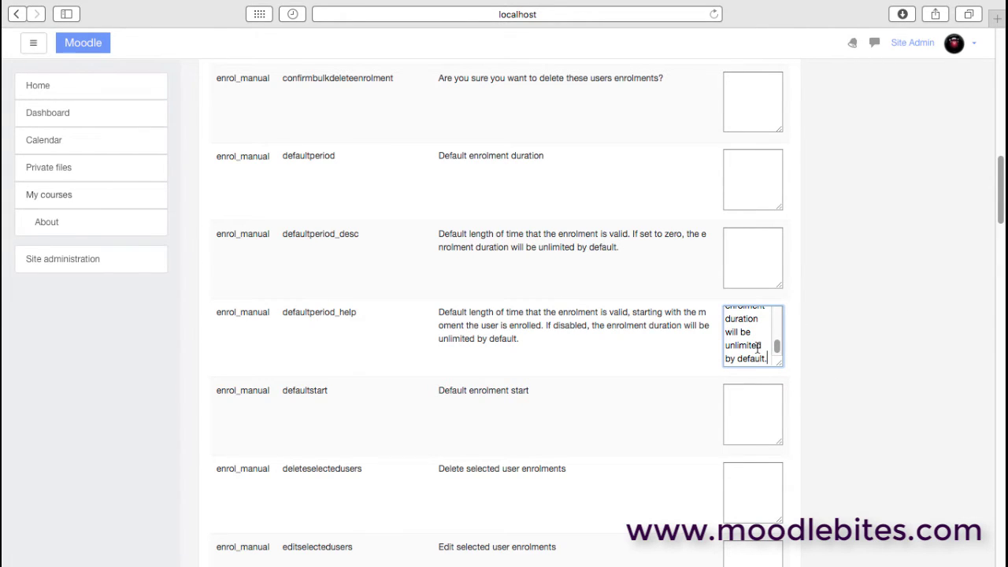
drag(761, 344, 726, 346)
double_click(744, 347)
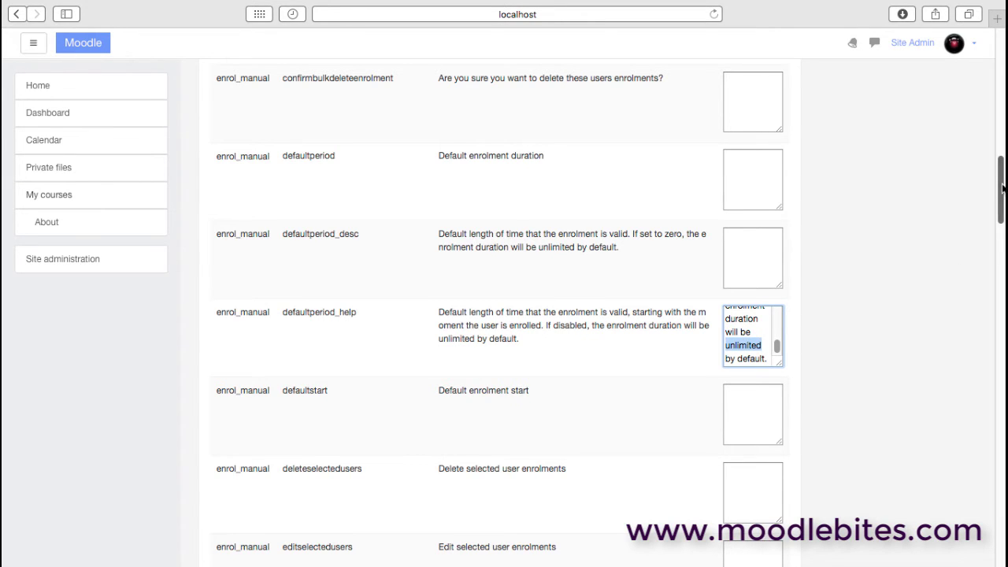
drag(999, 169, 1000, 68)
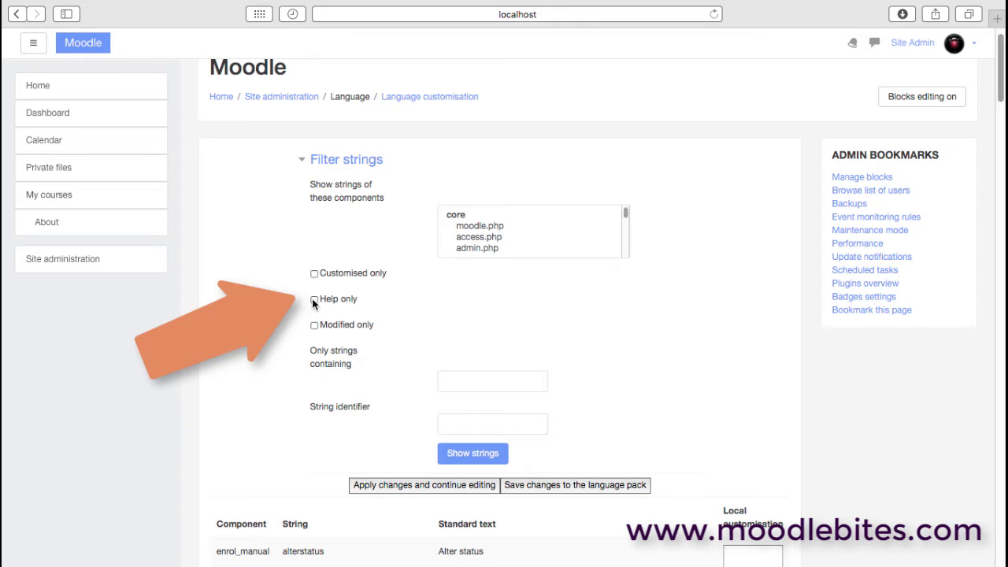
click(314, 300)
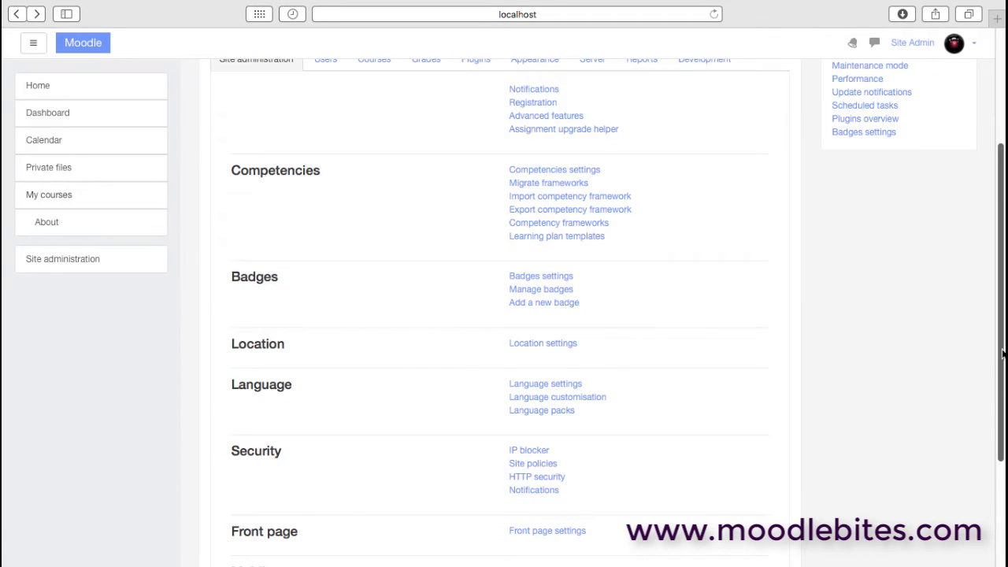
Enter 192. in the IP blocker's Blocked IP list, then leave the page unsaved
scroll(1000, 370, down, 1)
scroll(1000, 370, down, 5)
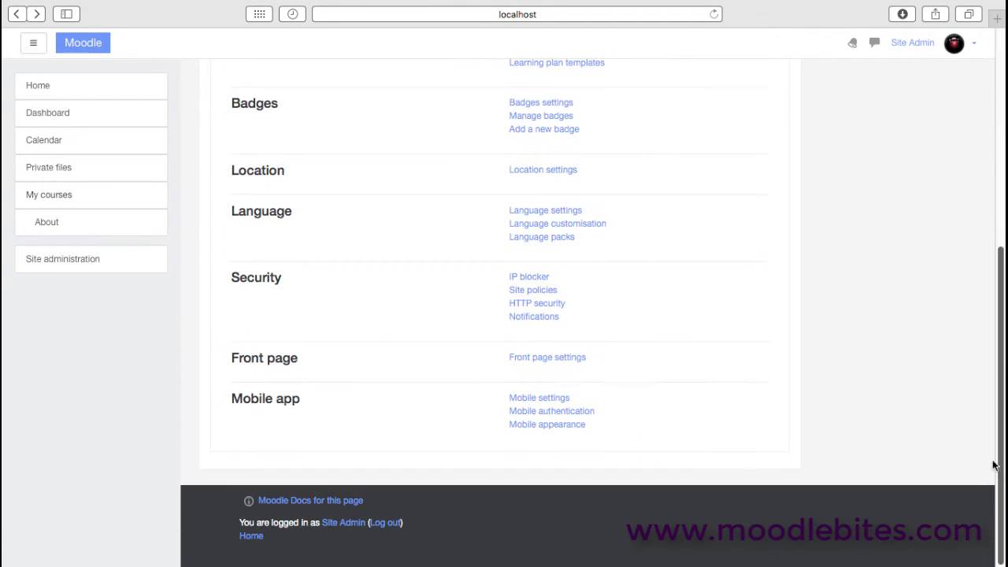
click(535, 278)
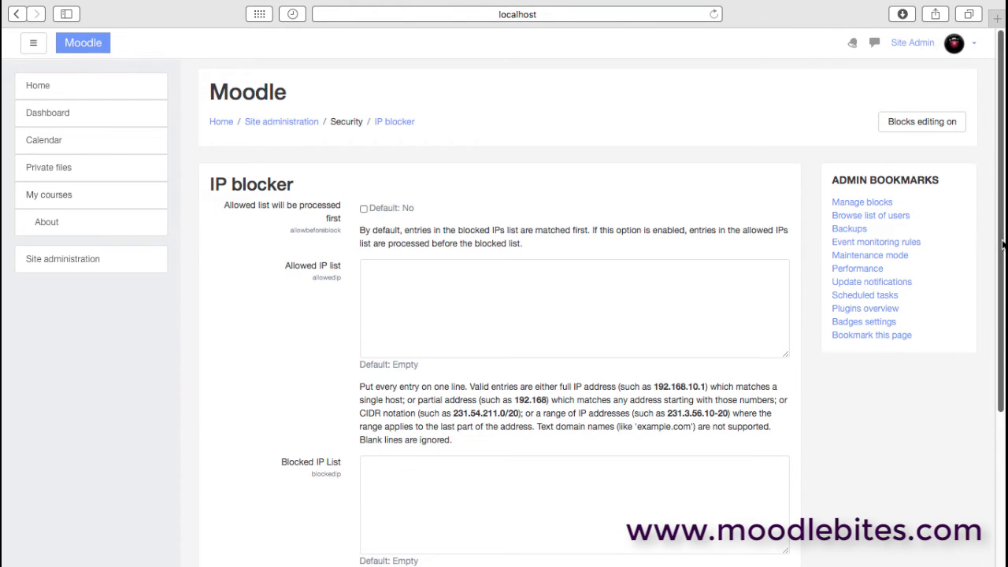
drag(1002, 247, 1002, 355)
click(510, 319)
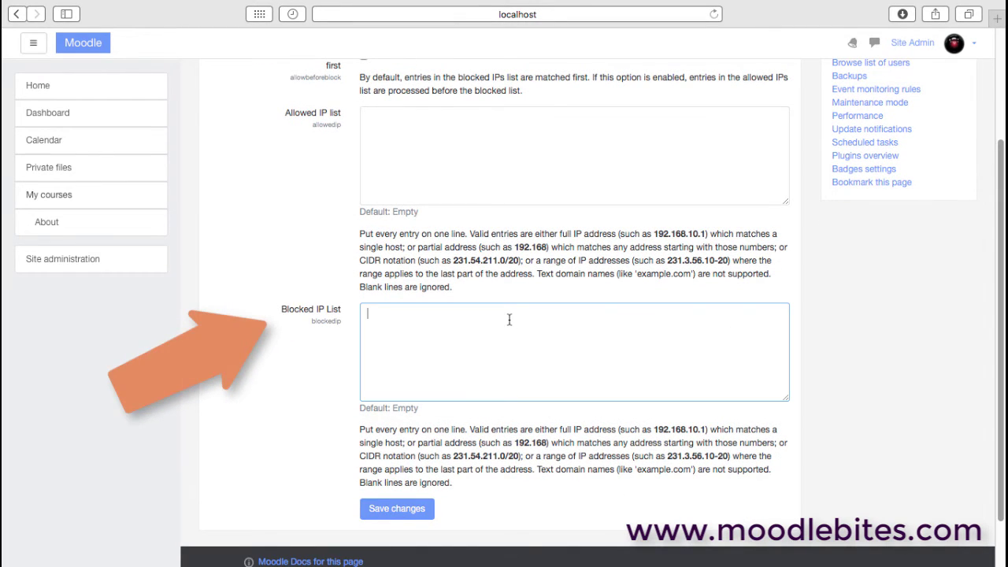
text(192.)
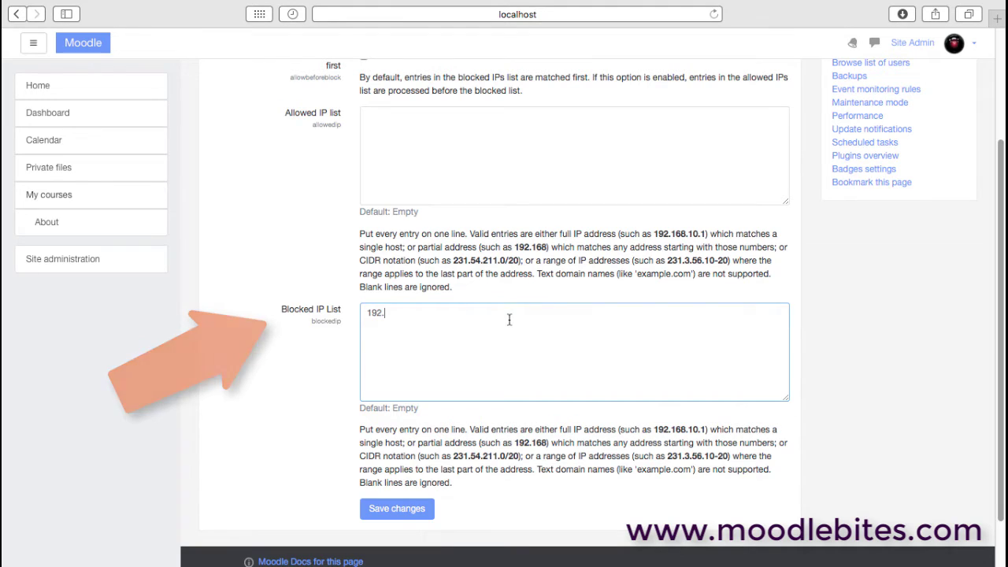
click(396, 141)
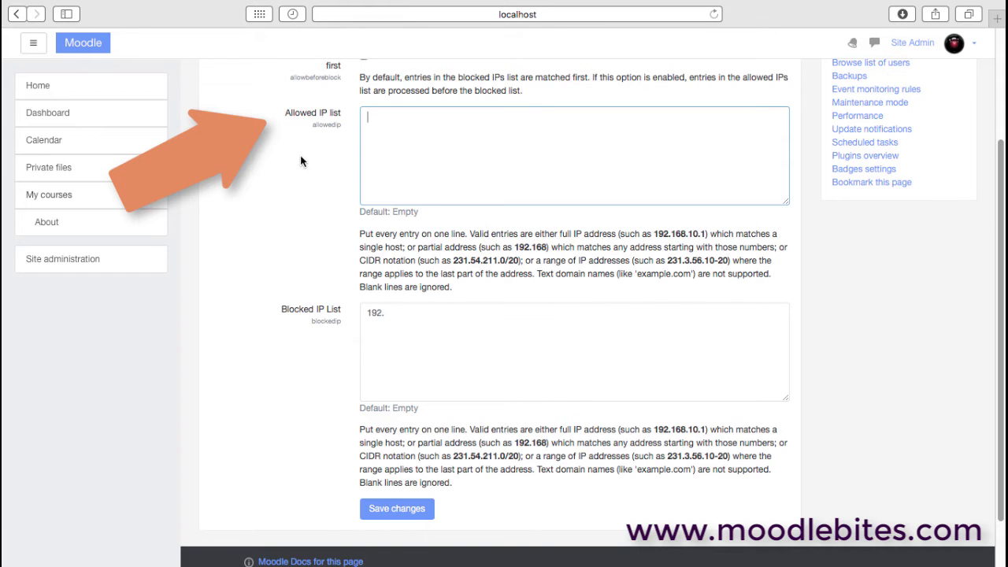
click(16, 14)
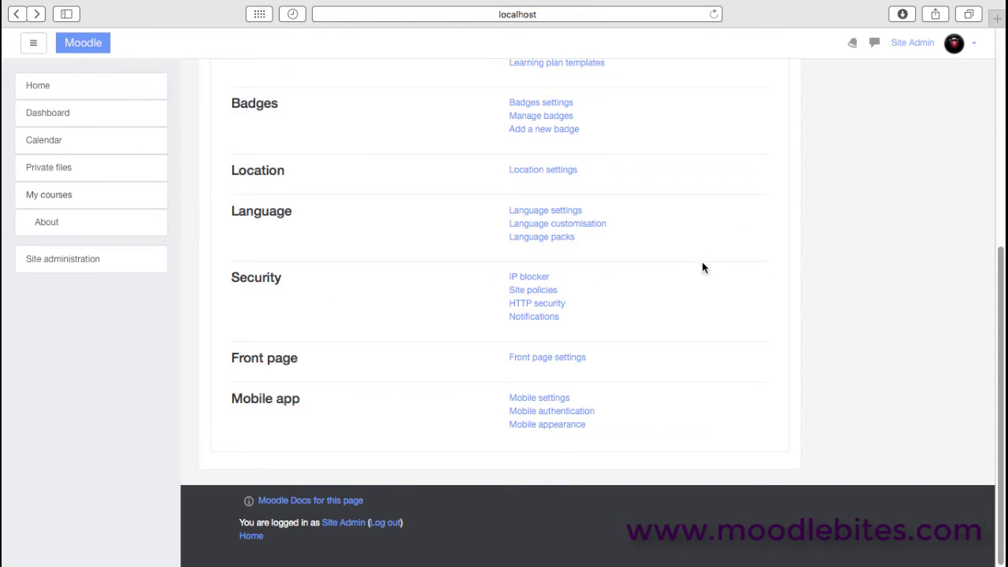
In Site policies, toggle Force users to log in and Open to Google back off
click(525, 291)
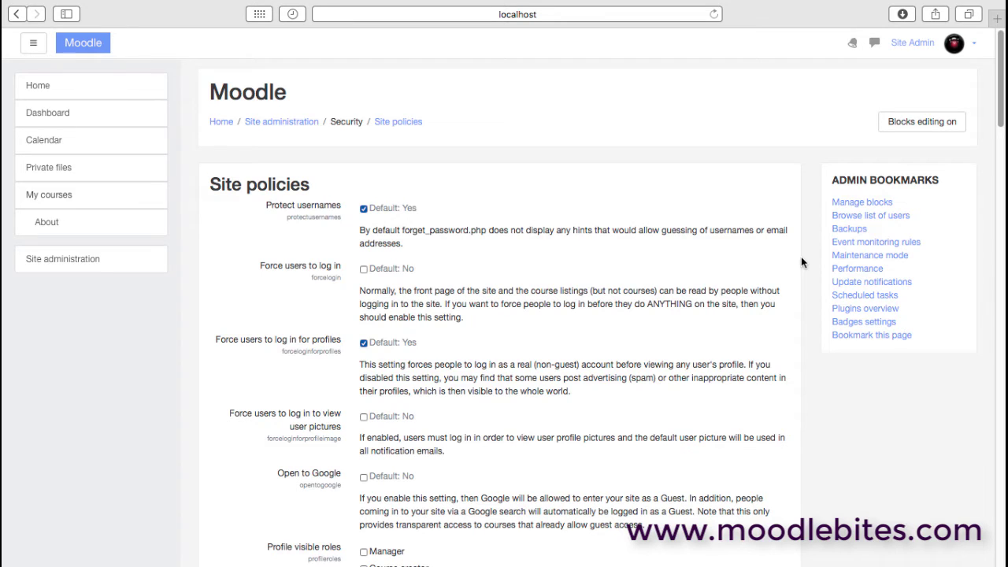
drag(1000, 87, 1002, 122)
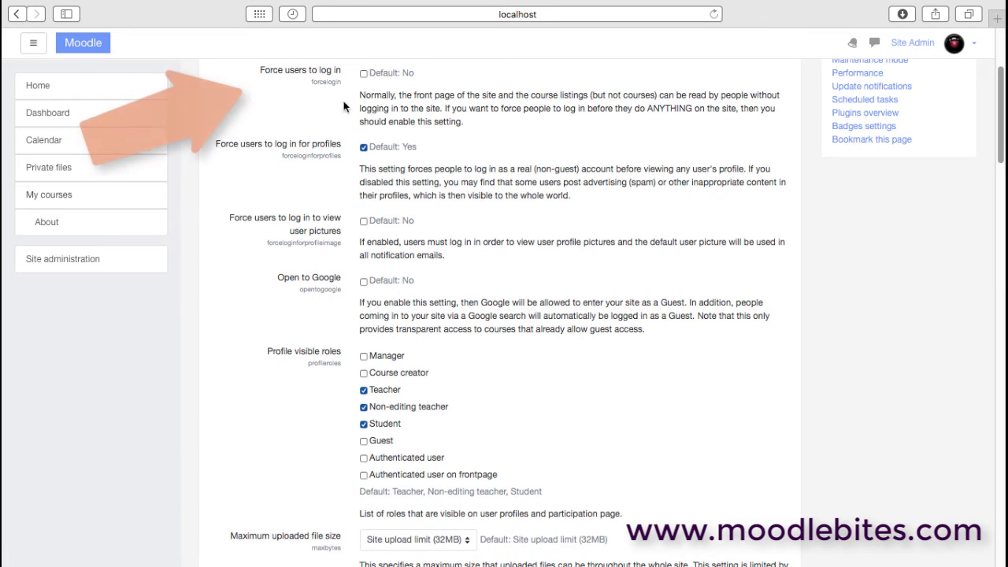
click(363, 73)
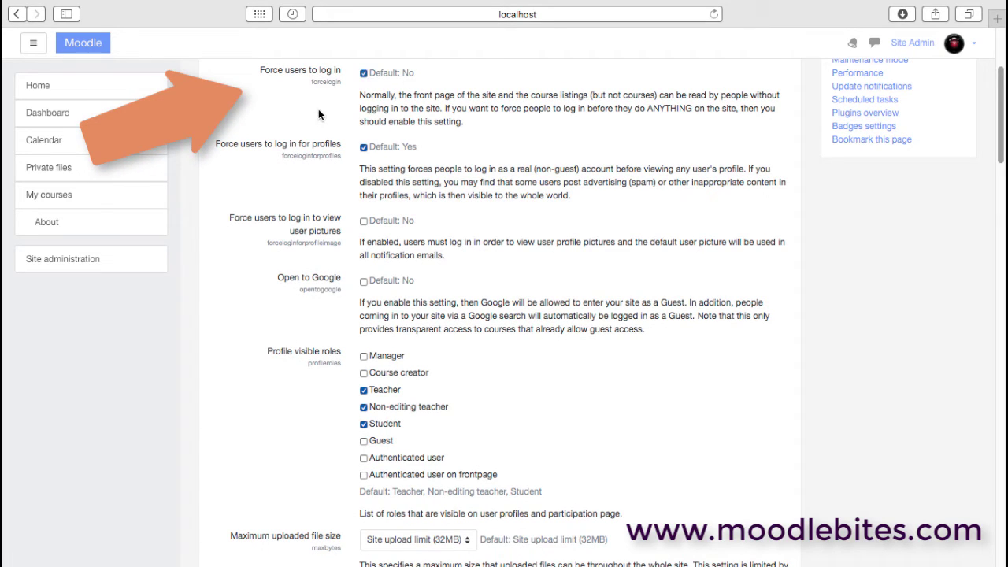
click(363, 74)
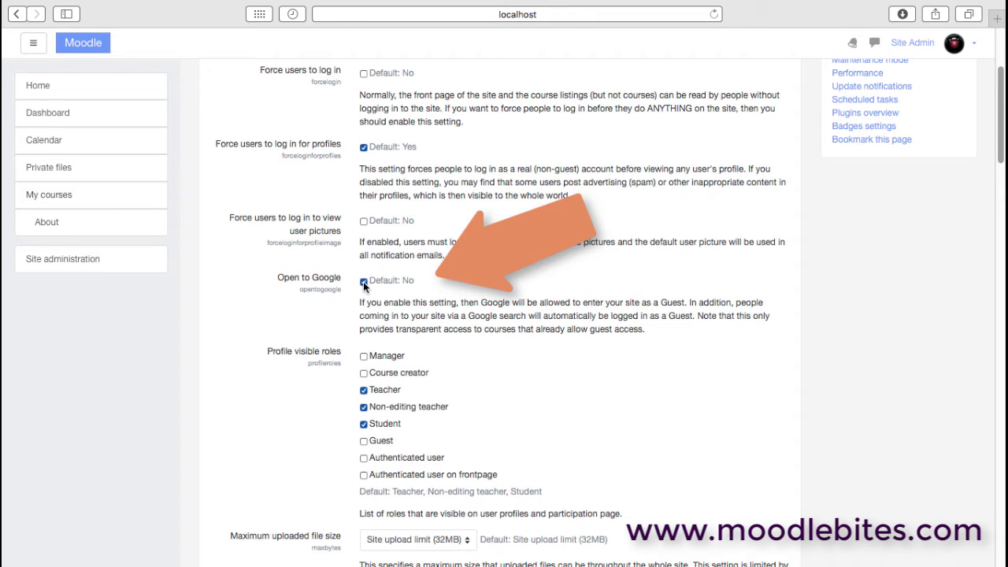
click(363, 281)
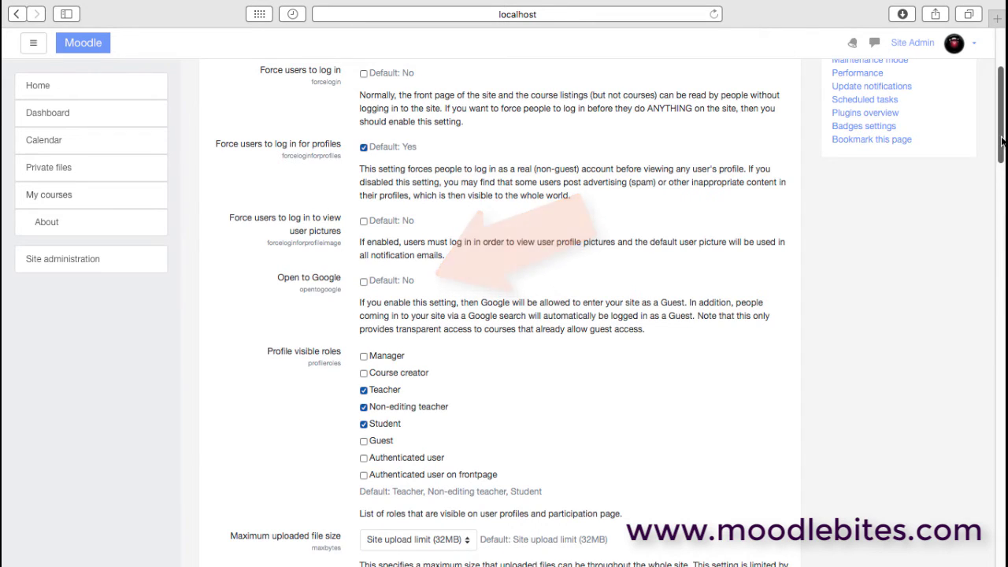
Try a 20MB maximum upload size, restore the 32MB site limit, and select User quota
drag(1001, 140, 997, 213)
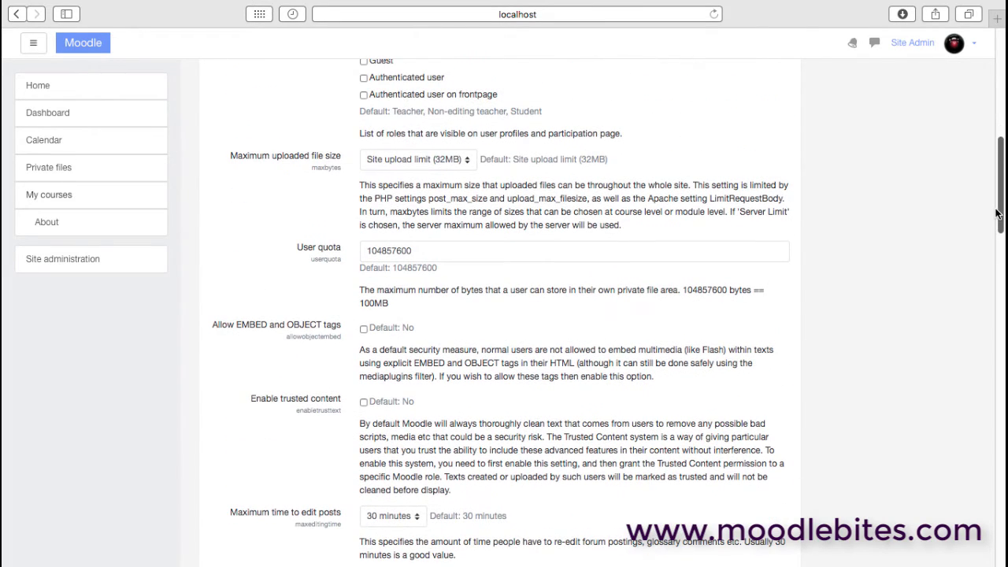
click(467, 162)
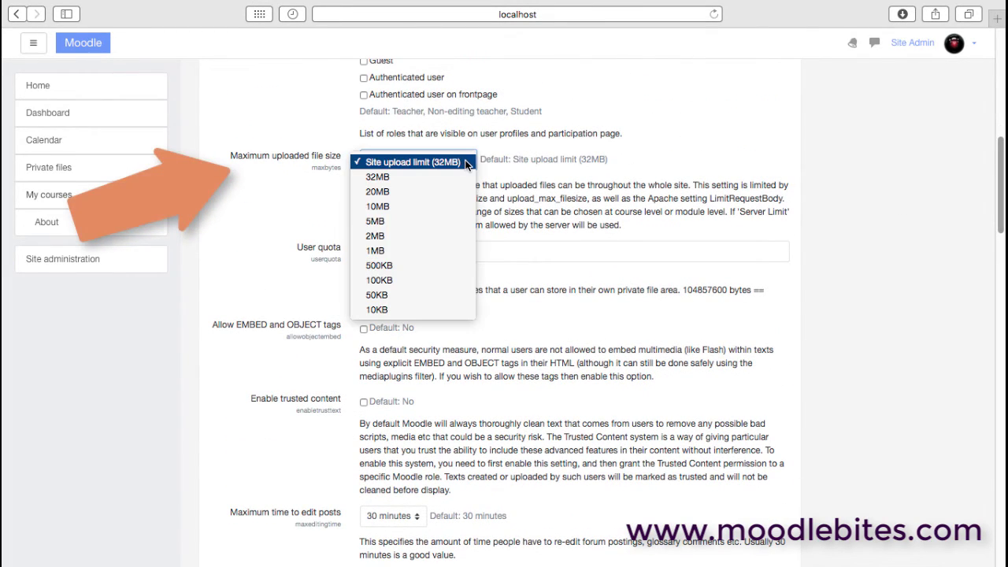
click(430, 191)
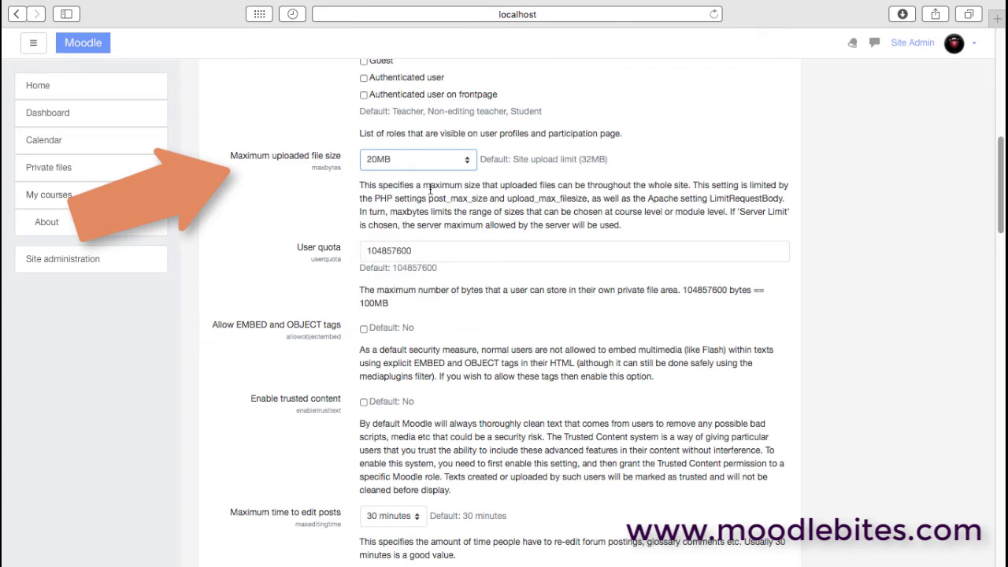
click(468, 161)
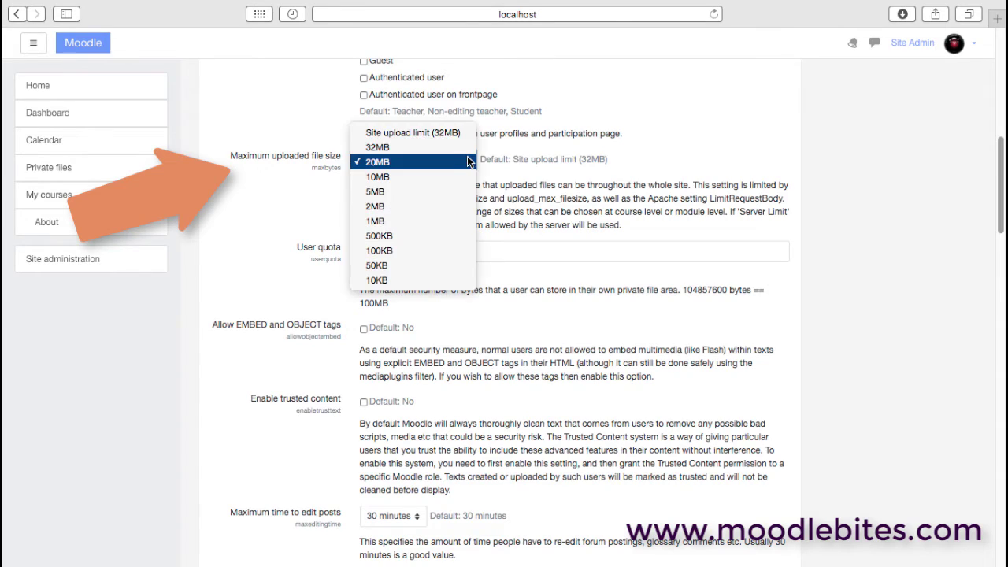
click(415, 134)
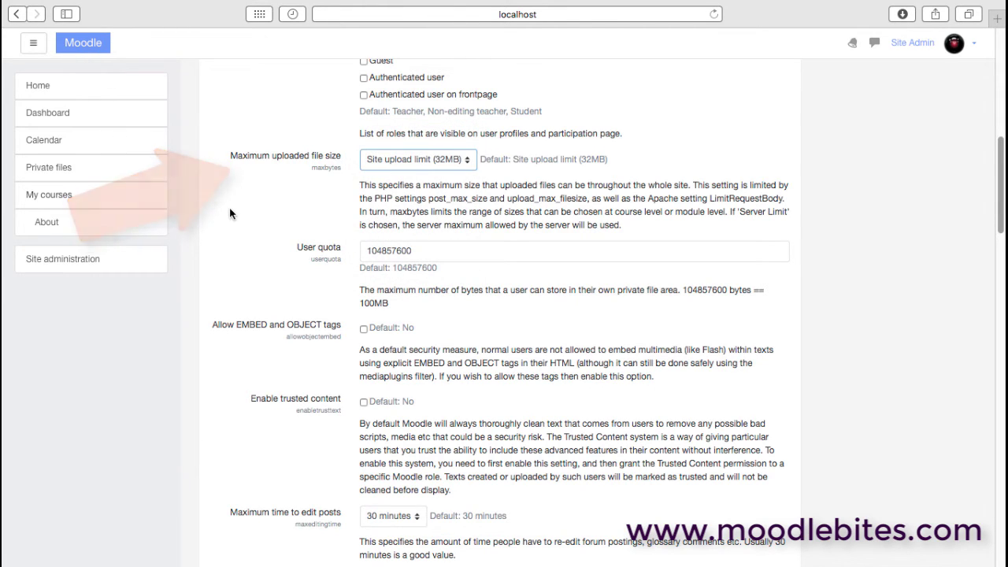
click(454, 250)
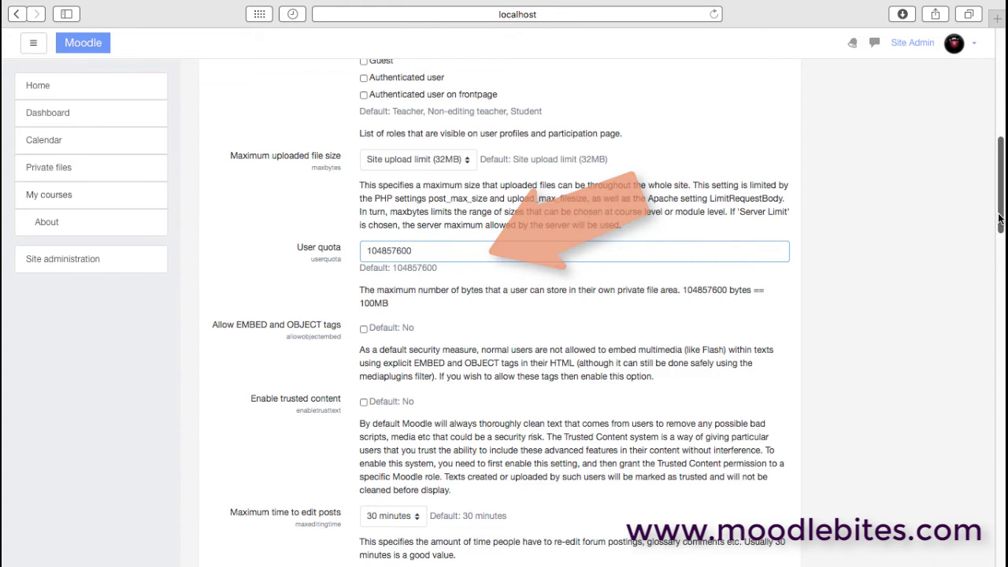
scroll(1002, 215, down, 8)
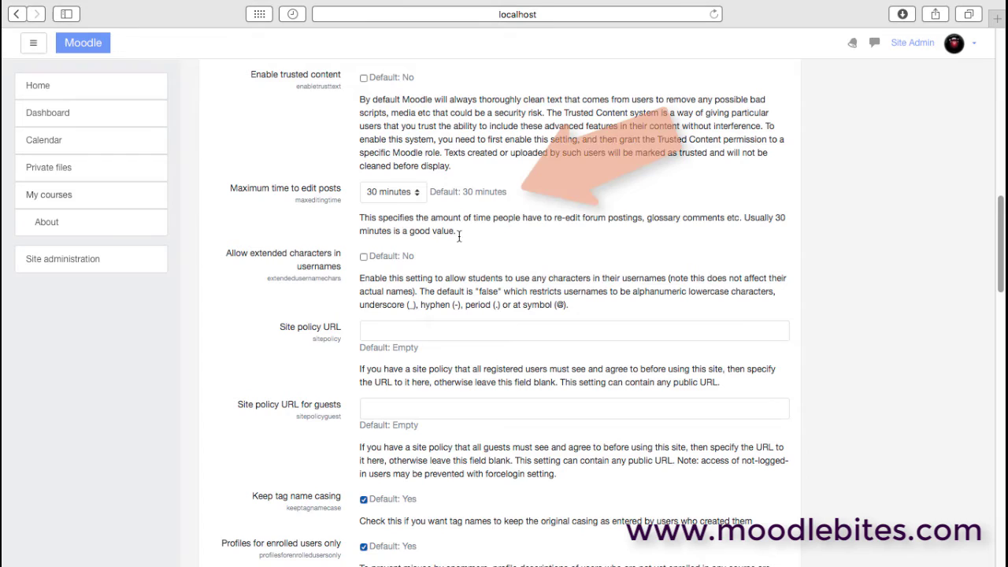
click(416, 197)
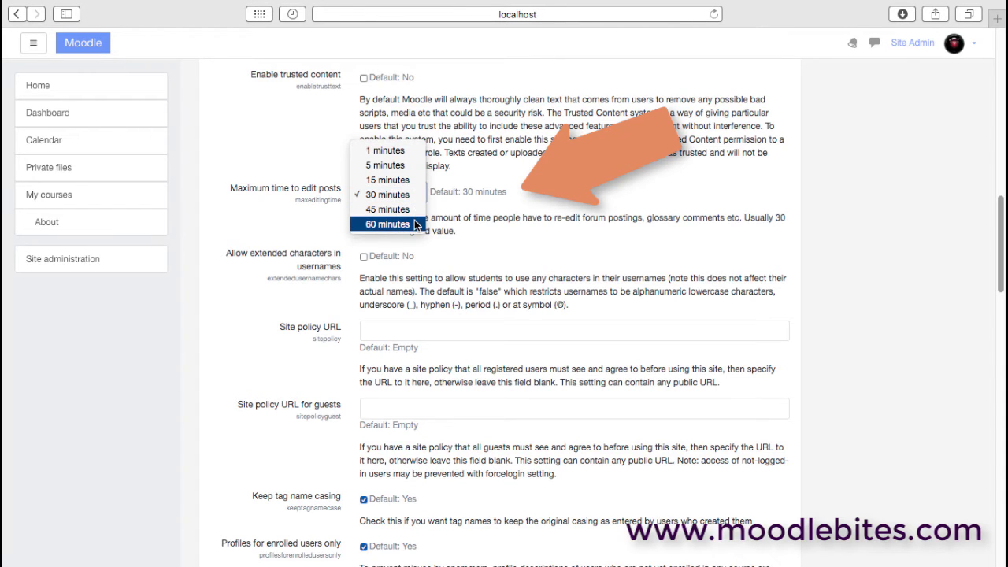
click(577, 241)
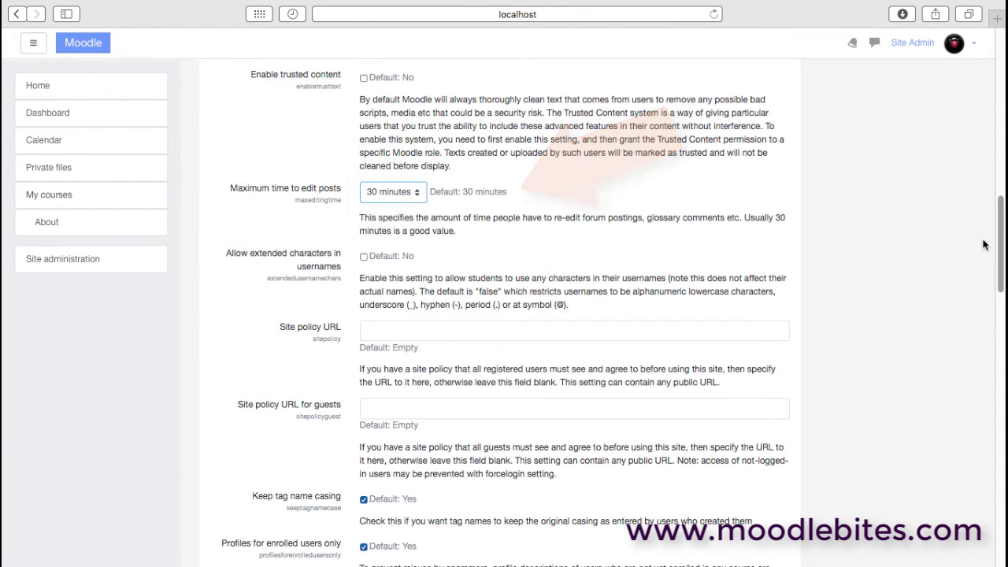
drag(1000, 238, 1000, 280)
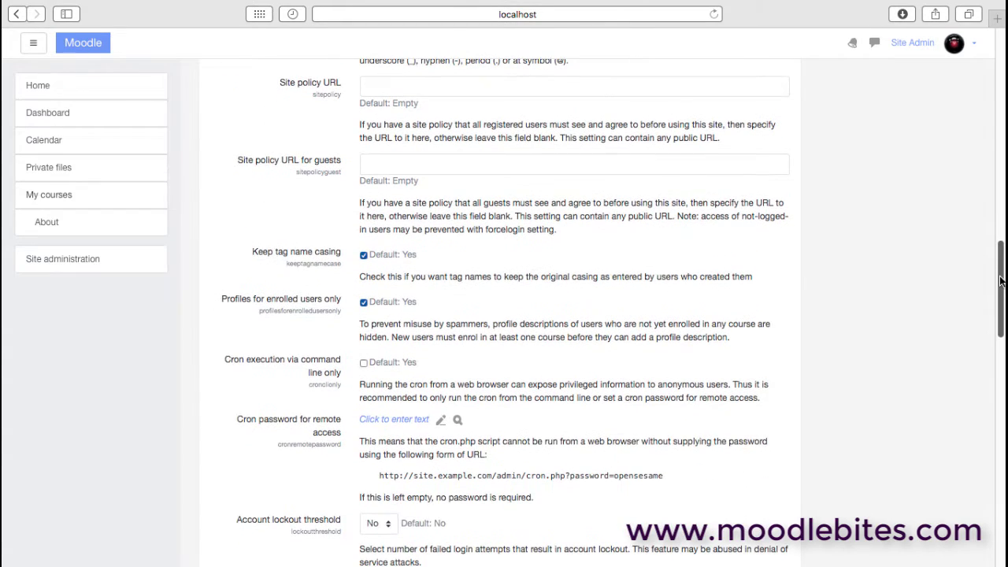
click(432, 85)
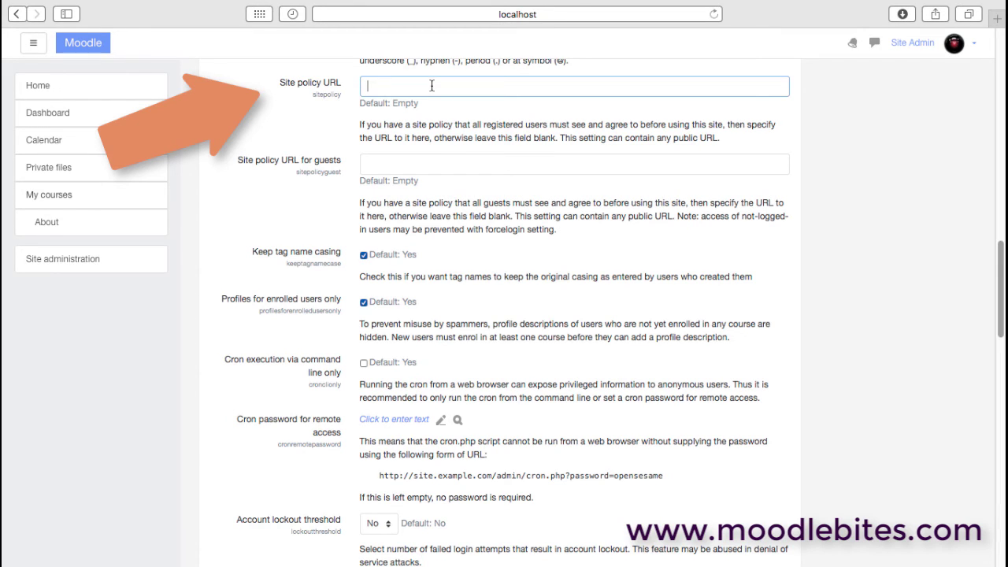
click(441, 164)
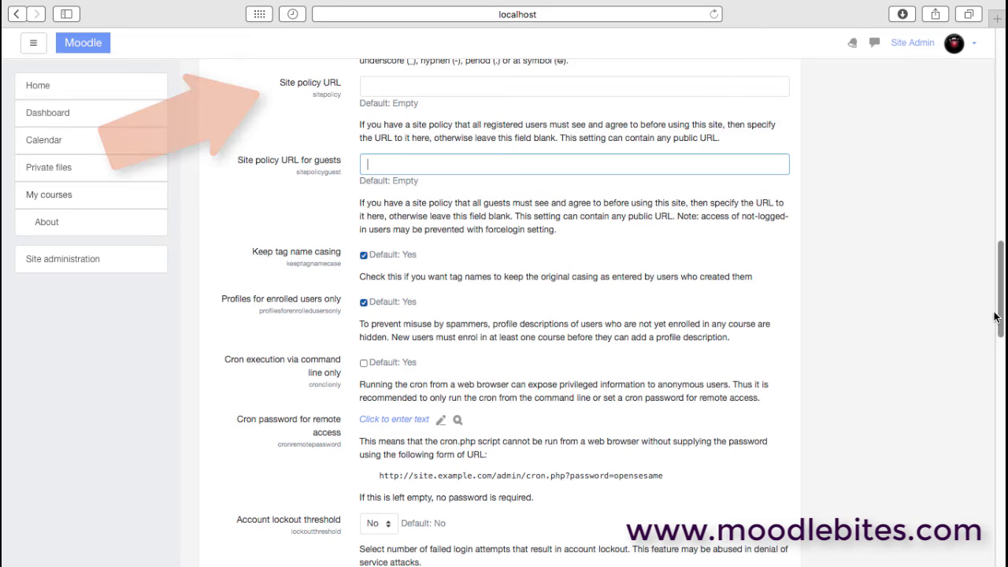
drag(1001, 299, 1001, 356)
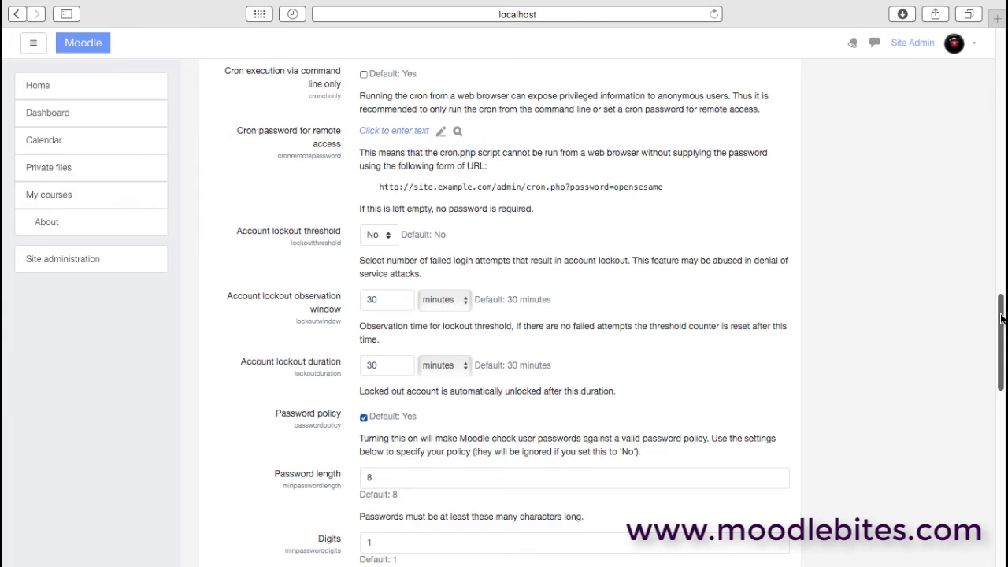
Lock accounts after 5 failed logins, keeping the 30-minute observation window
scroll(992, 322, down, 4)
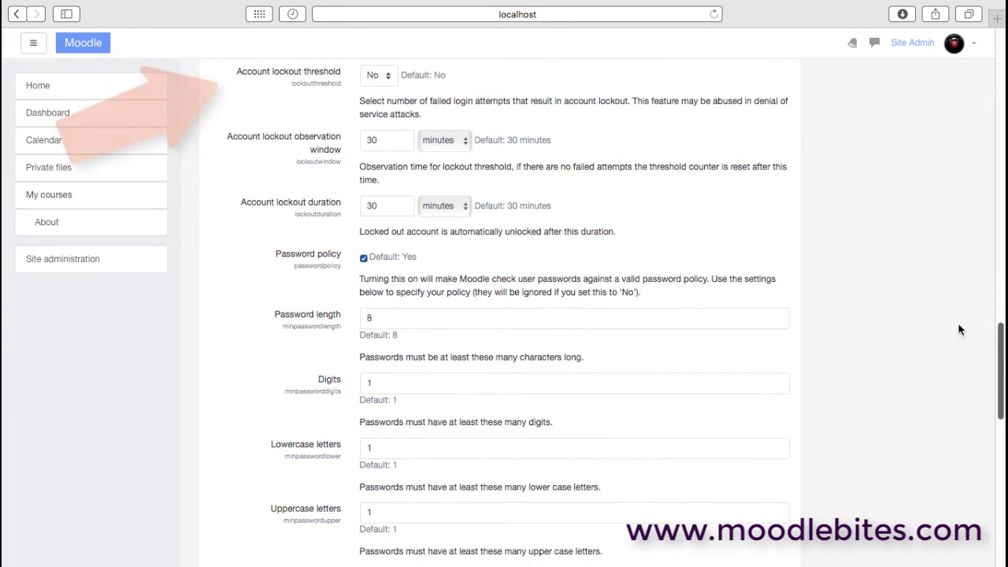
click(386, 75)
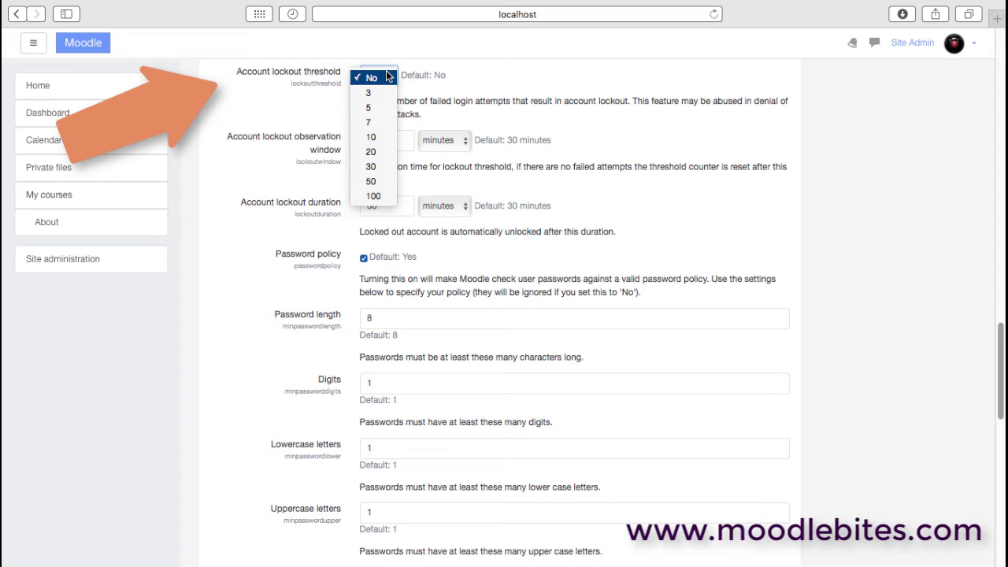
click(385, 107)
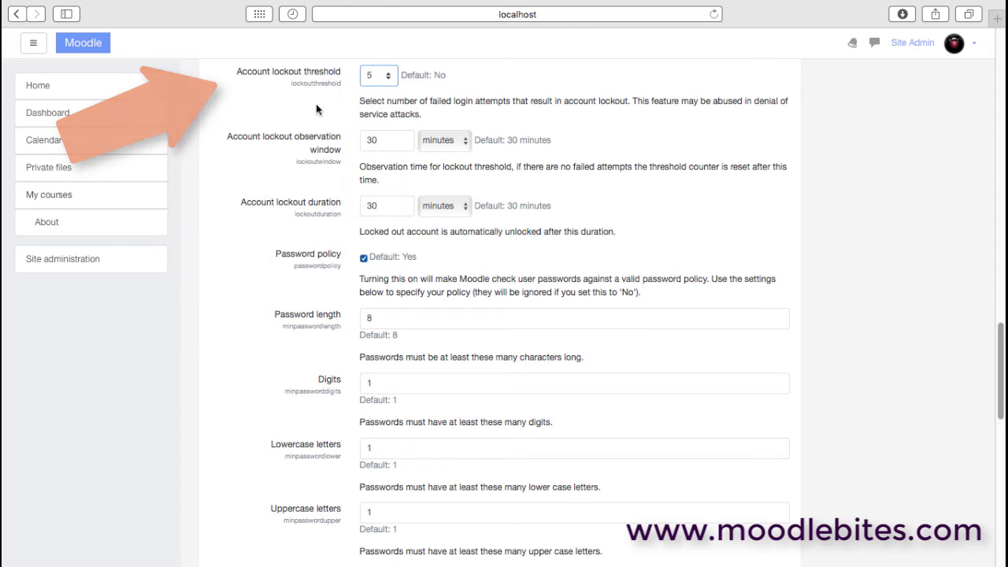
click(392, 139)
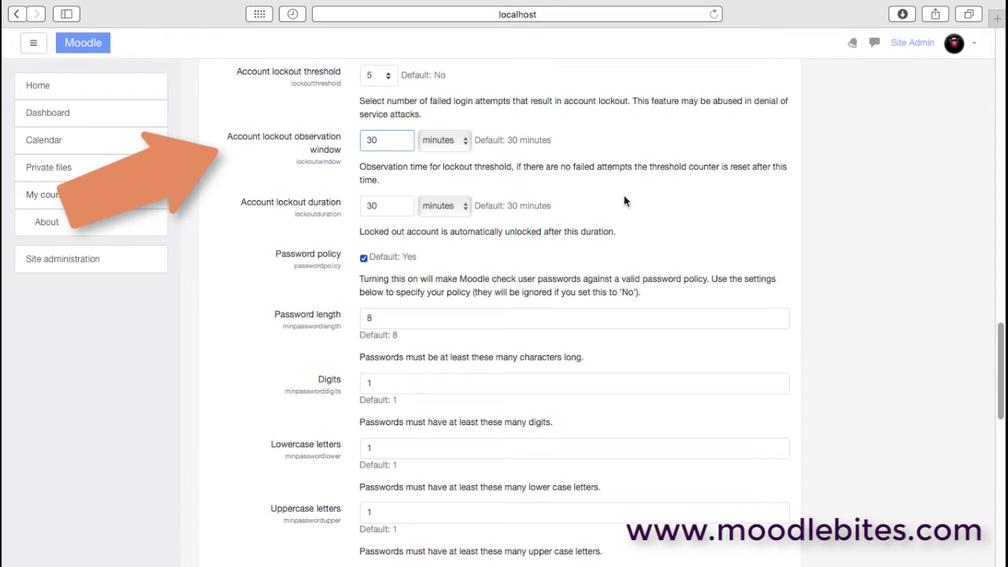
click(592, 195)
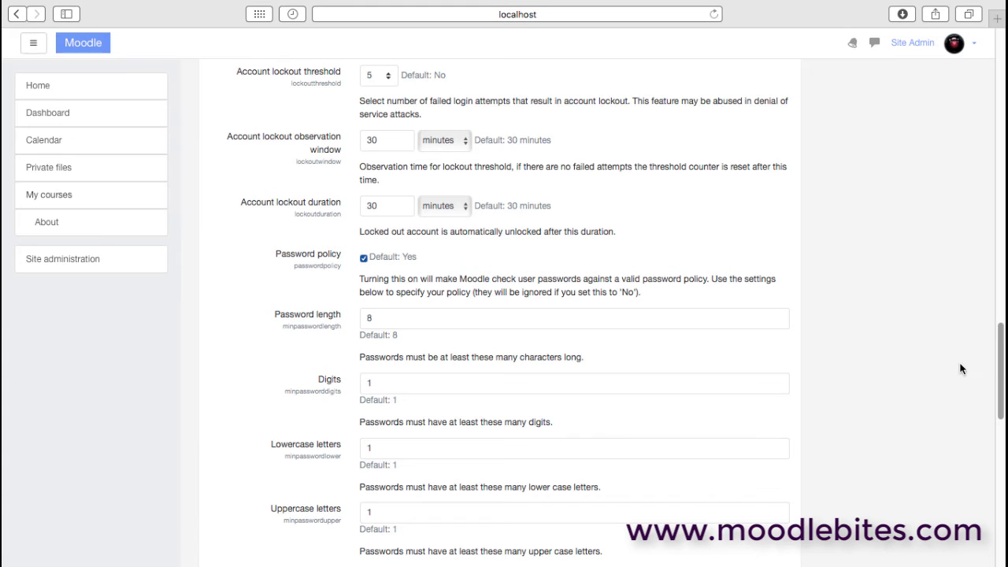
drag(1000, 353, 1000, 387)
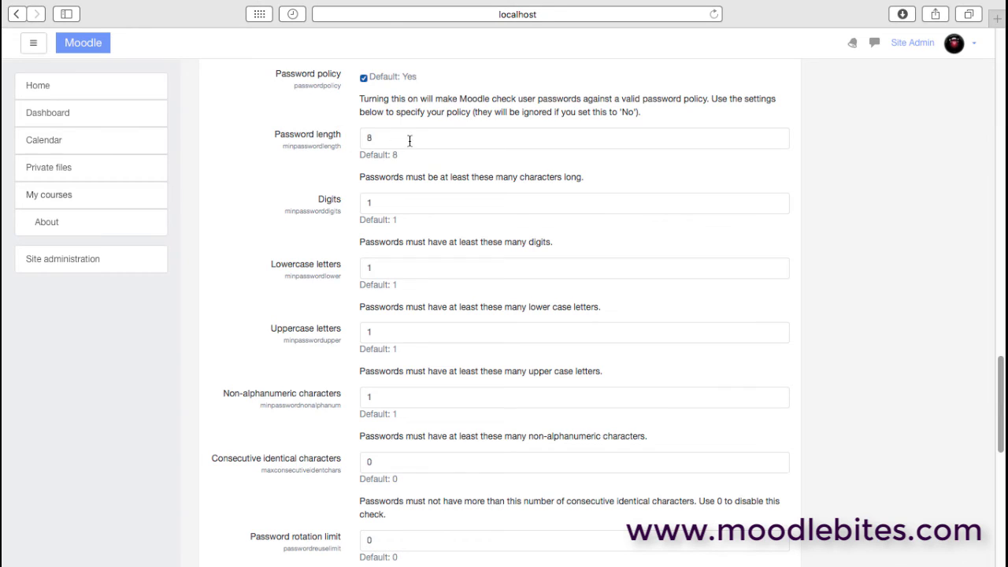
drag(391, 140, 363, 139)
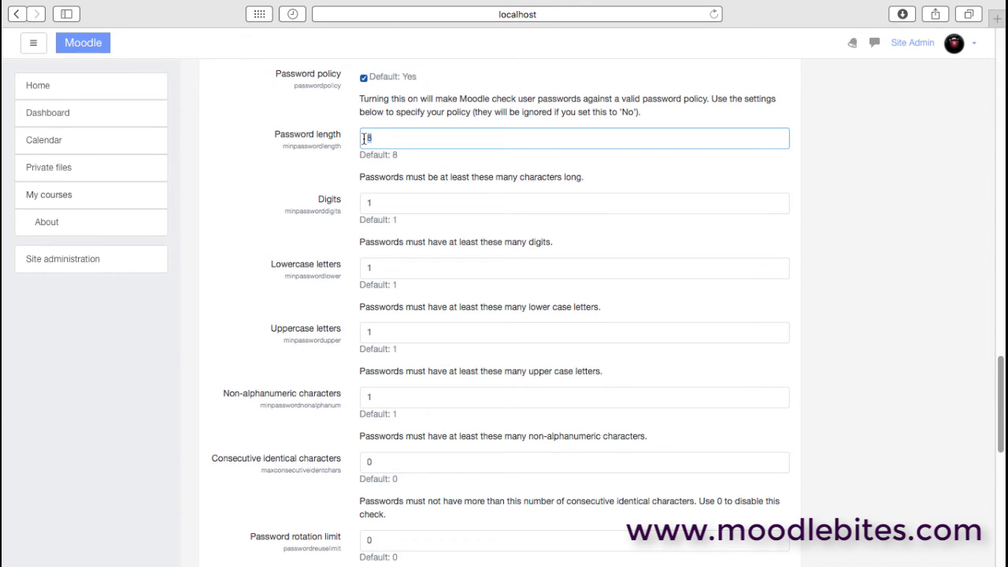
text(4)
key(BackSpace)
text(8)
click(389, 204)
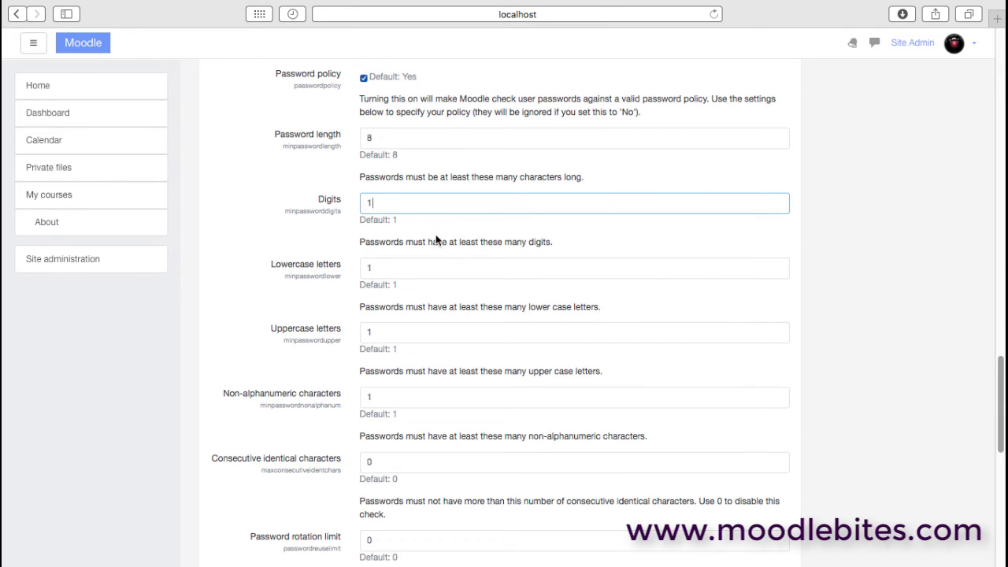
click(389, 269)
click(391, 333)
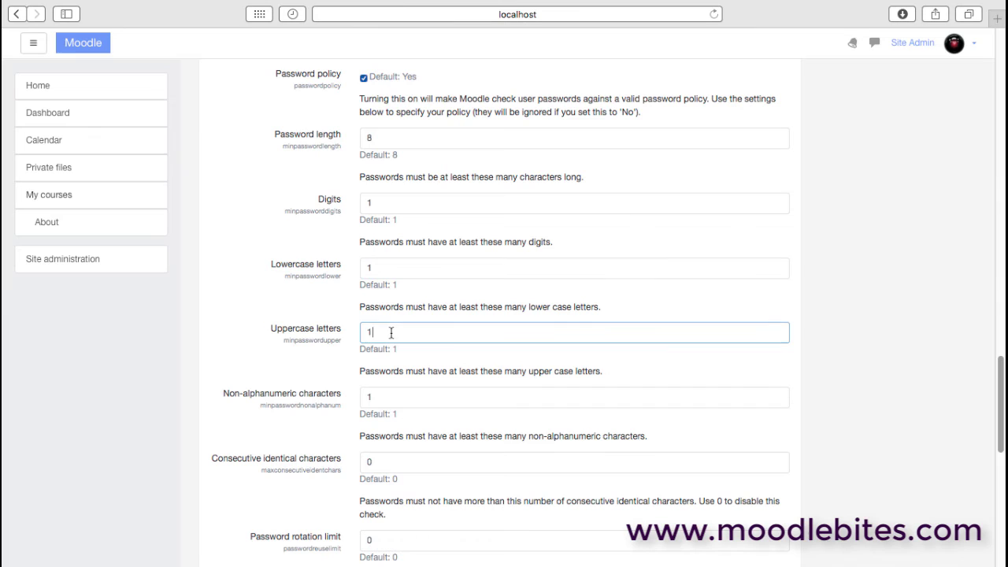
click(407, 400)
key(BackSpace)
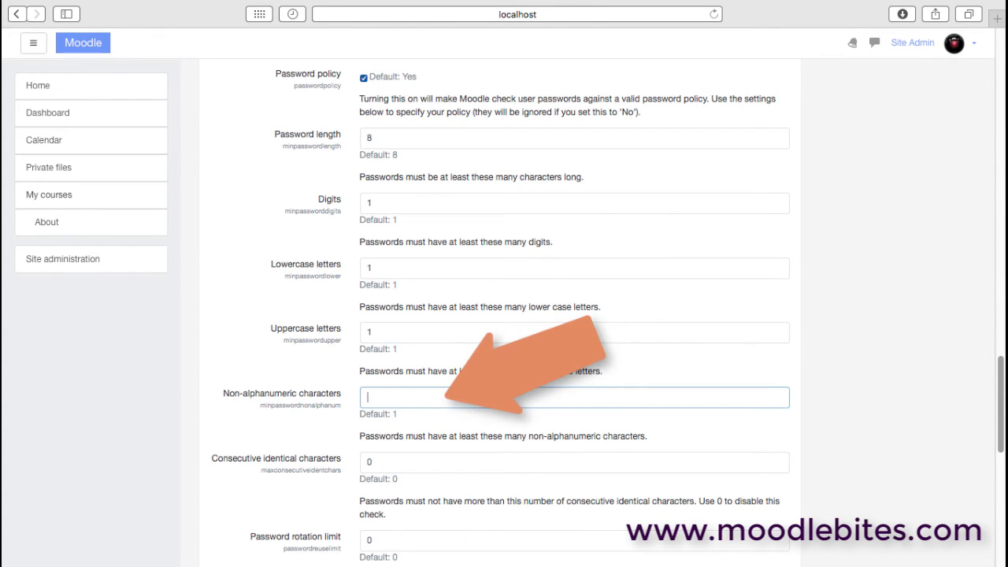
text(*&%)
key(BackSpace)
key(BackSpace)
key(BackSpace)
text(0)
text(1)
scroll(1002, 403, up, 1)
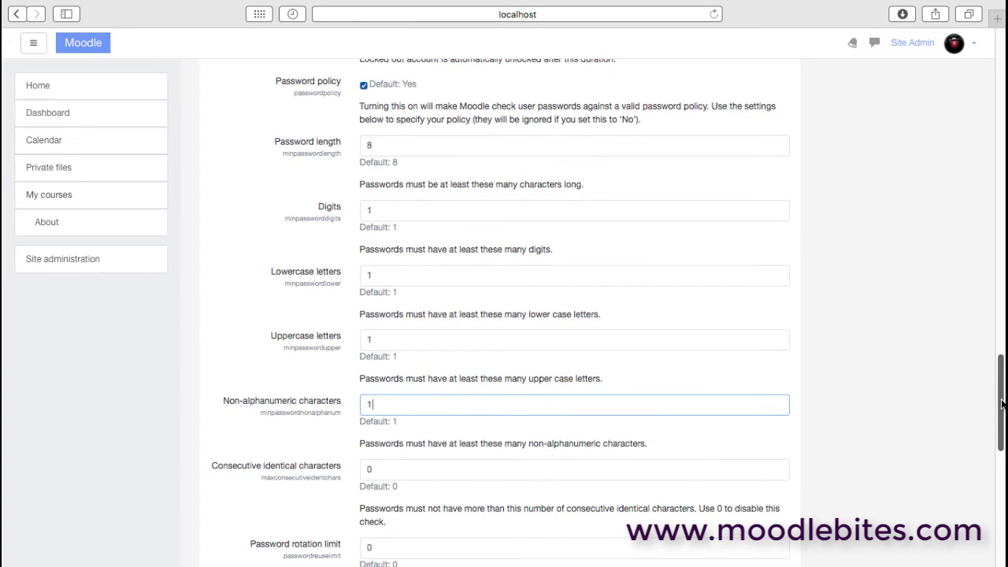
scroll(1002, 403, down, 8)
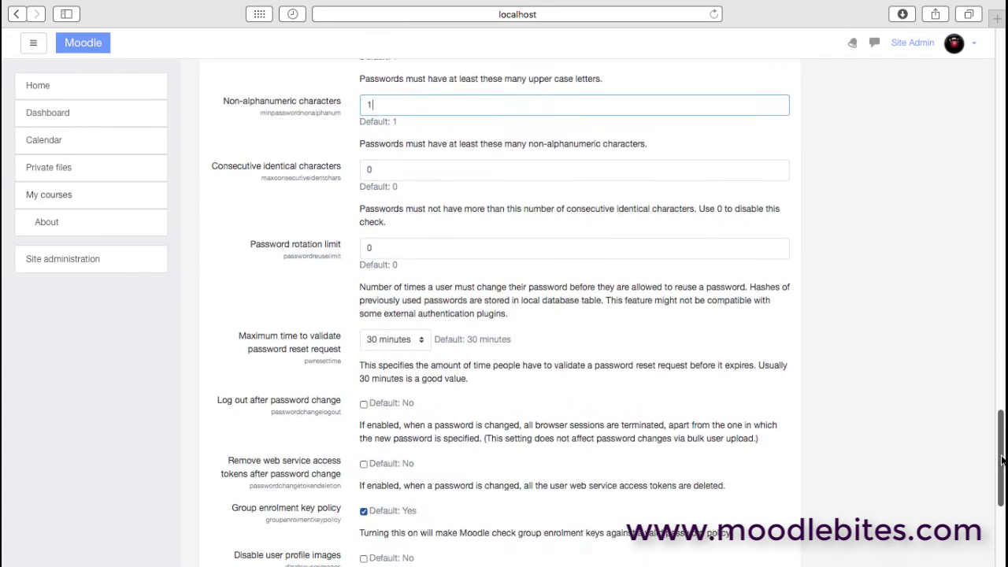
click(388, 243)
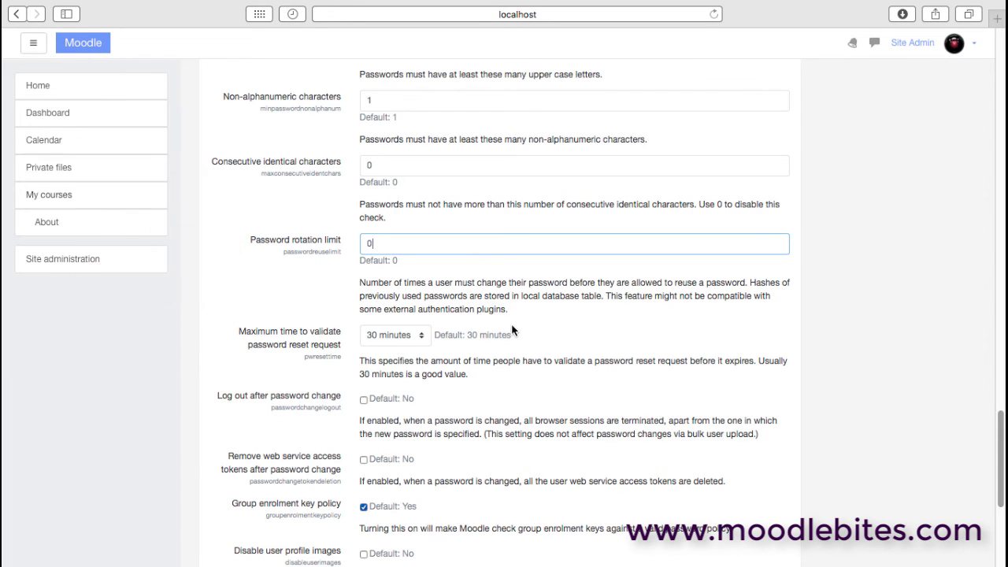
drag(1000, 423, 997, 476)
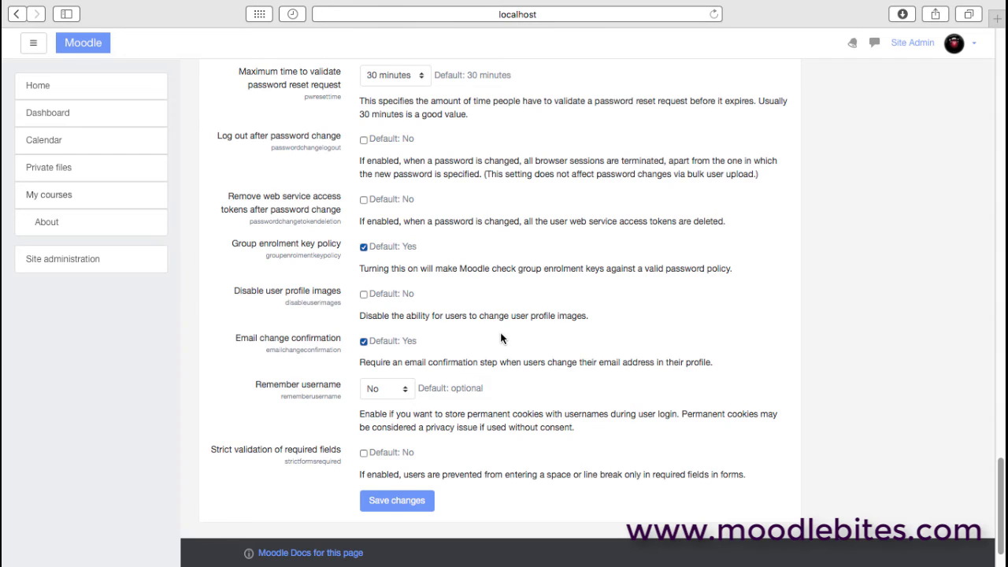
Go back to the Site administration index via the breadcrumb
scroll(918, 489, up, 20)
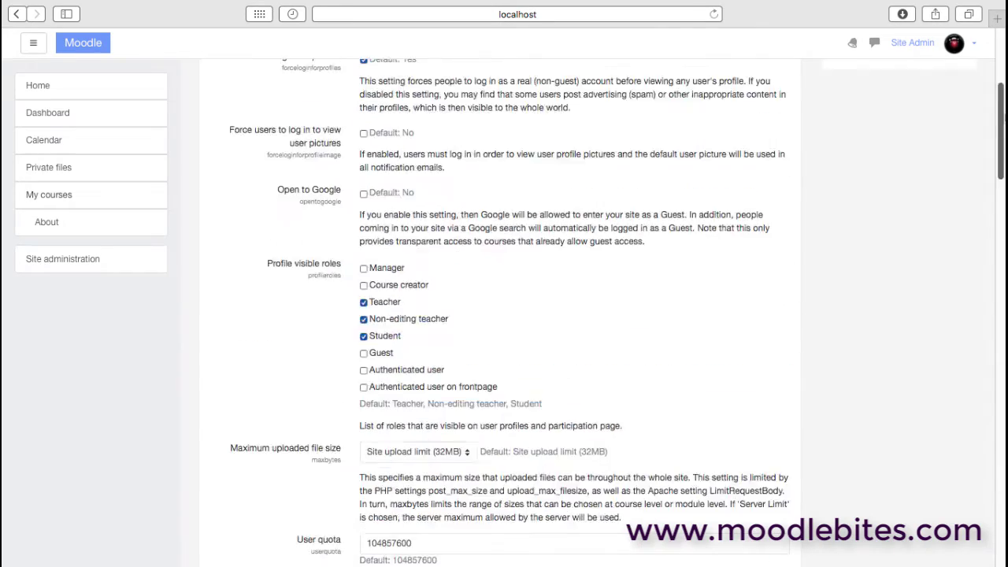
click(283, 118)
scroll(1002, 520, down, 10)
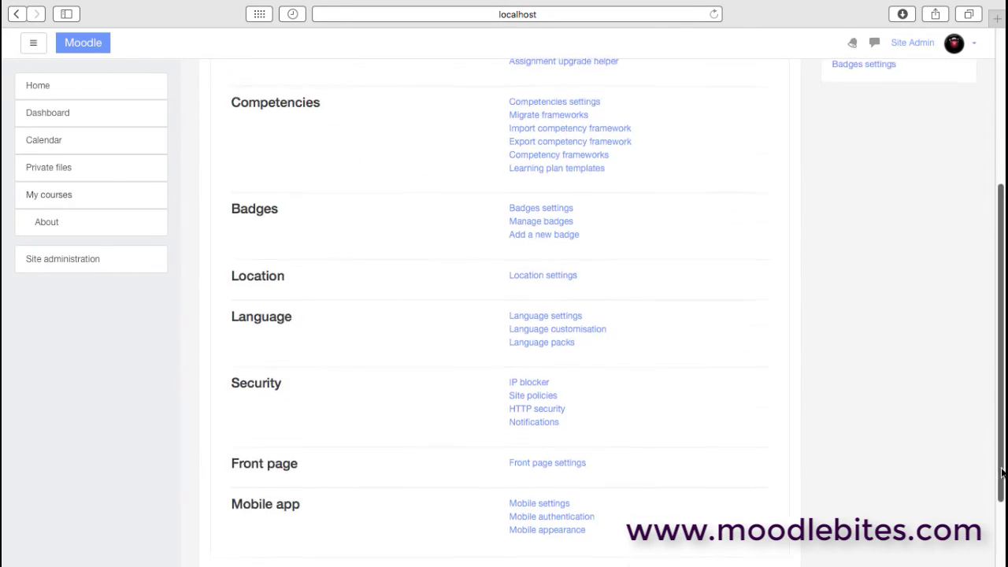
scroll(1002, 519, down, 1)
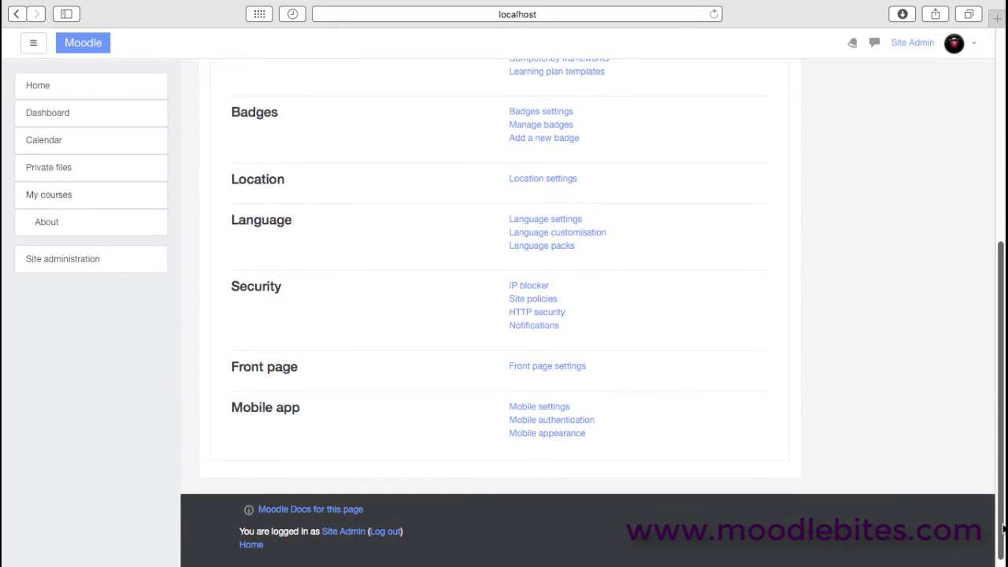
Review the HTTP security settings and their HTTPS lock-yourself-out warning
click(548, 317)
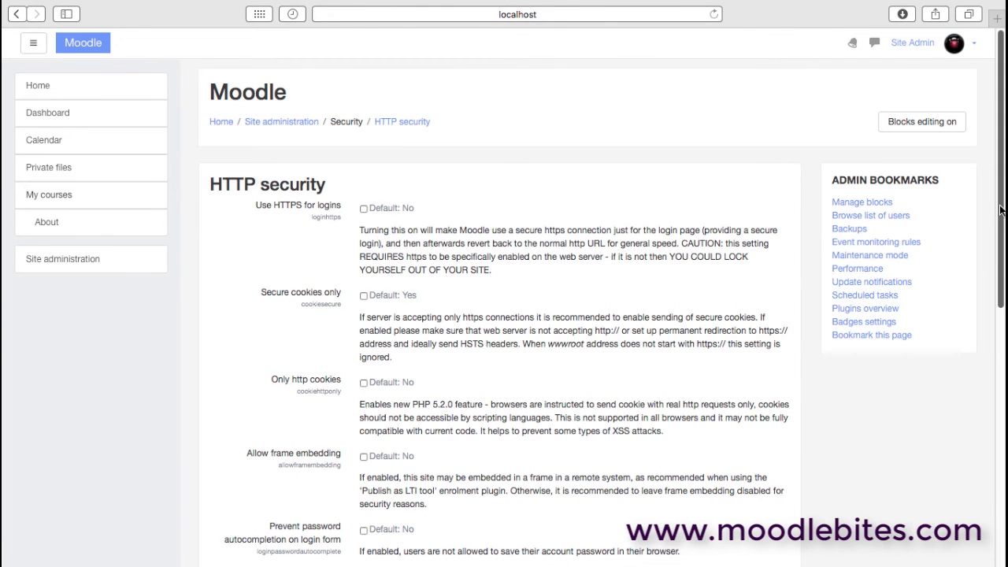
drag(1000, 209, 1004, 262)
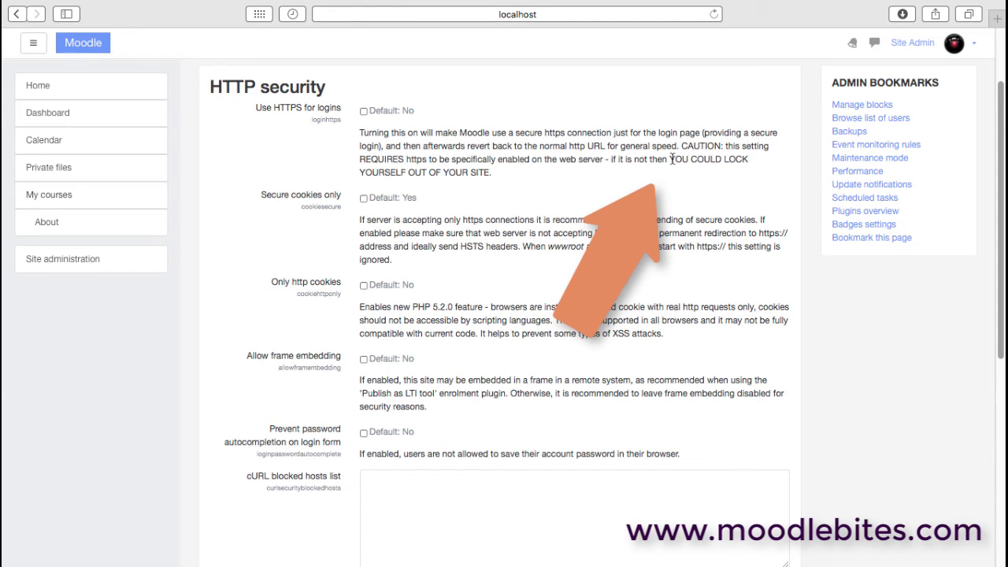
drag(670, 159, 604, 186)
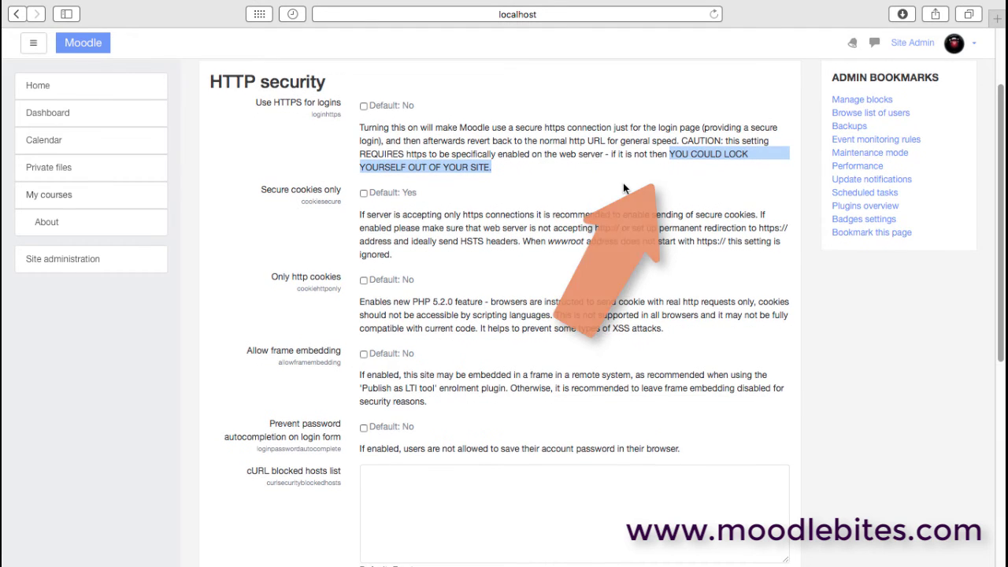
scroll(622, 180, down, 1)
click(622, 183)
scroll(621, 183, up, 1)
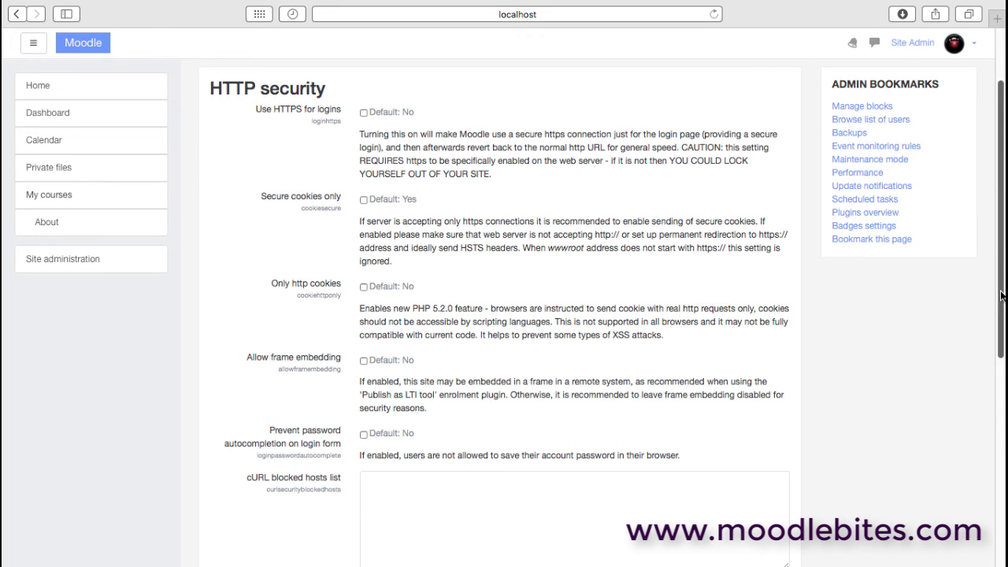
drag(1002, 295, 1002, 385)
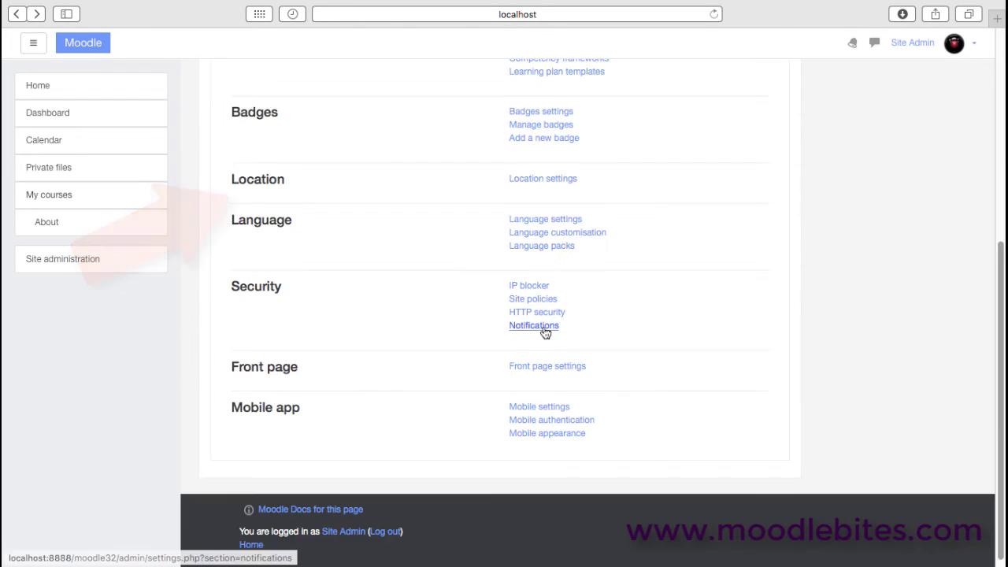
Display login failures, email them to the helpdesk user, and set the threshold to 6
click(543, 326)
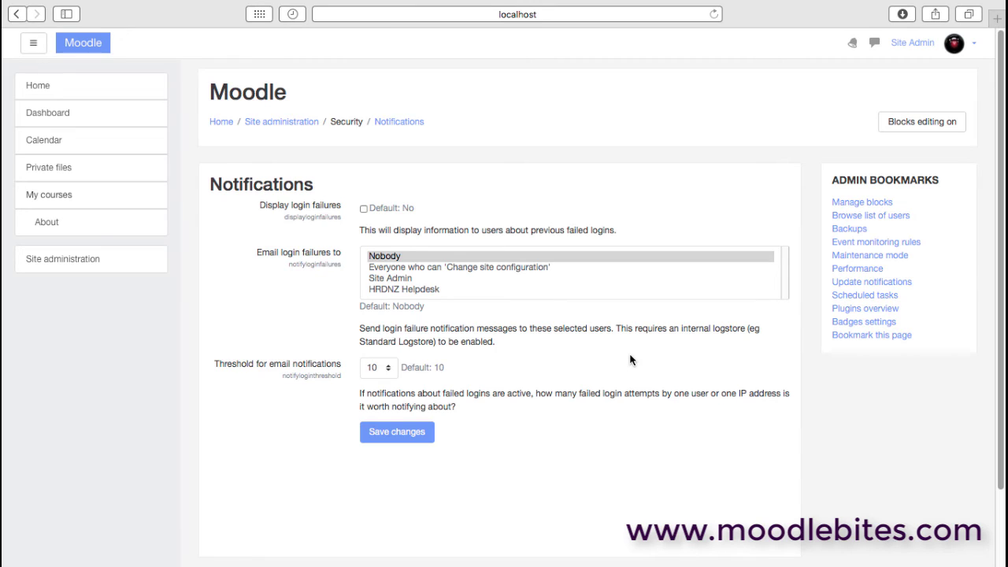
click(363, 208)
click(407, 288)
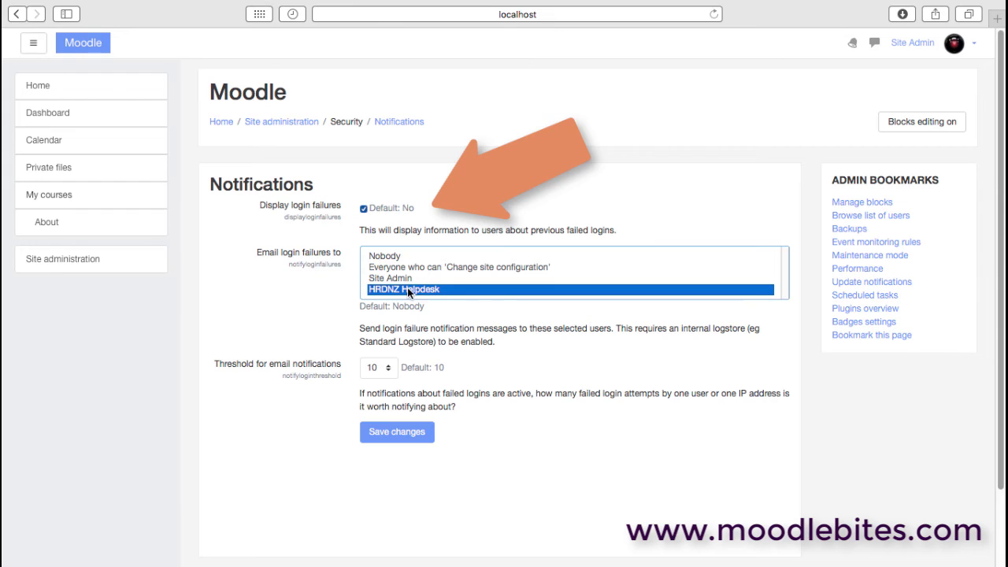
click(387, 368)
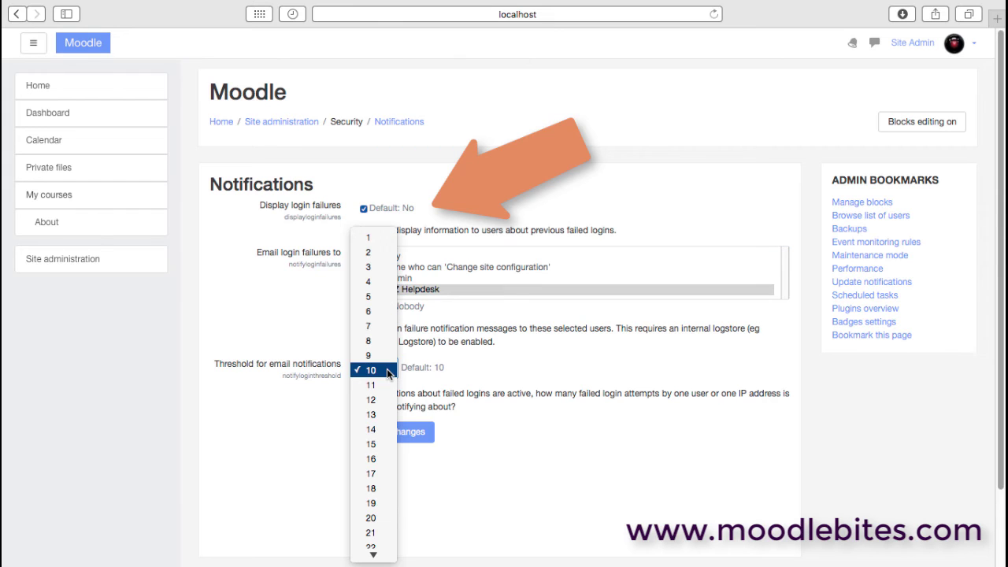
click(373, 312)
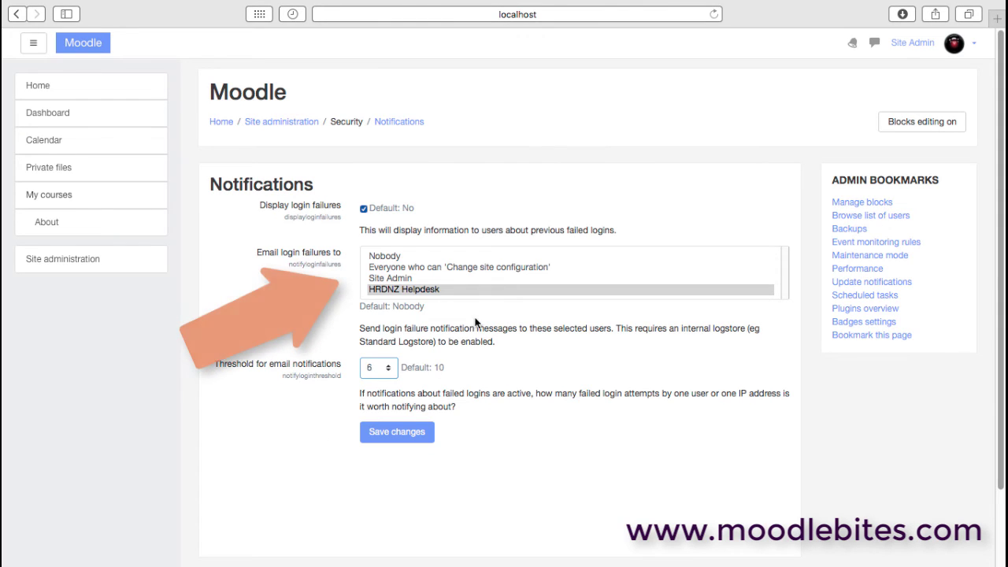
click(396, 280)
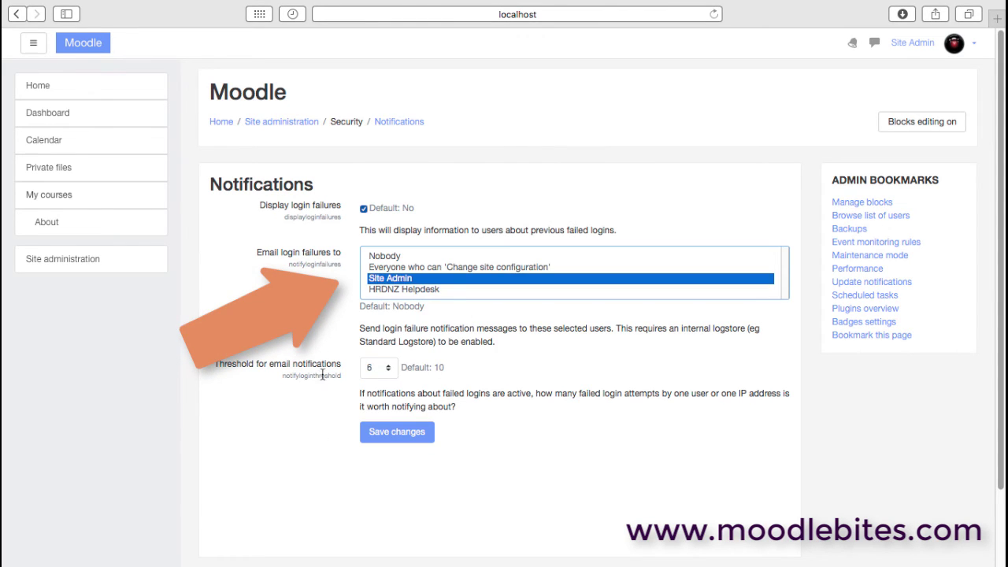
click(422, 290)
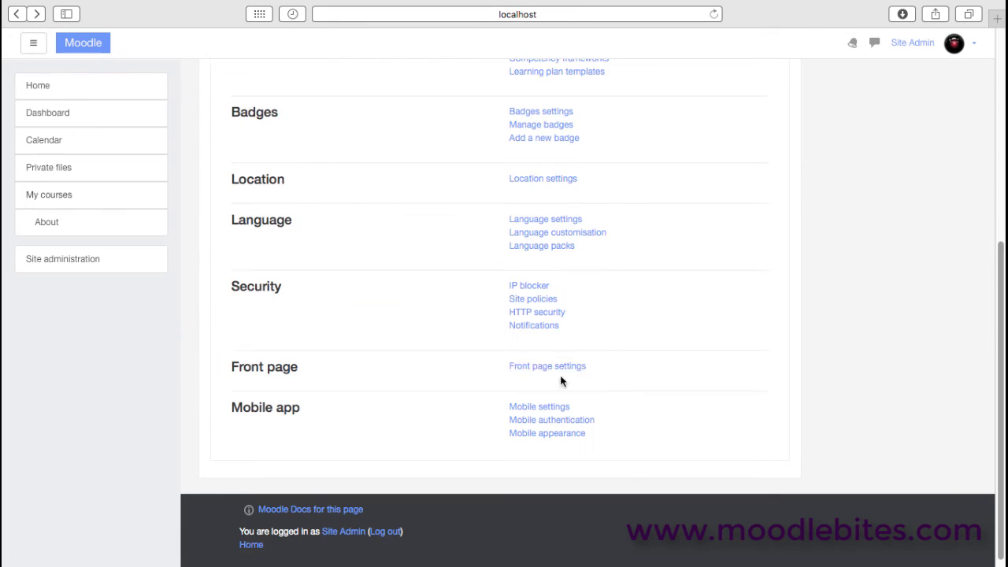
Open Front page settings and look over the full and short site names
click(547, 366)
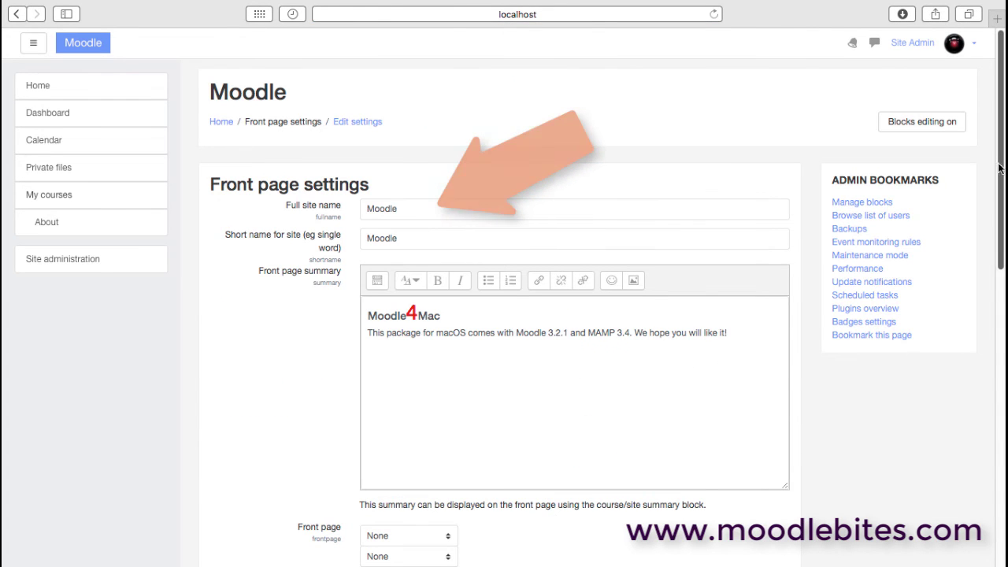
drag(402, 209, 333, 205)
click(413, 239)
drag(413, 240, 357, 239)
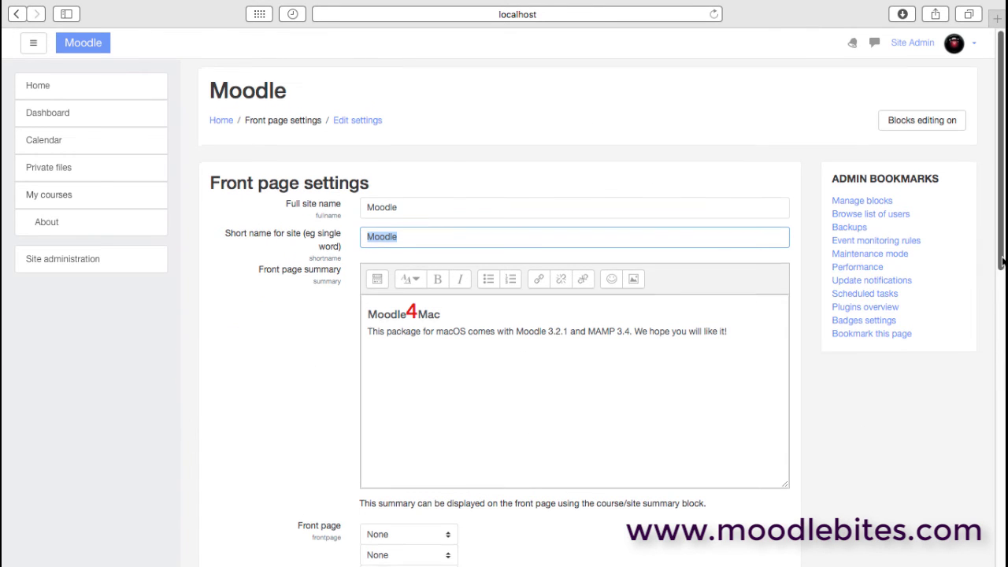
drag(1002, 262, 998, 466)
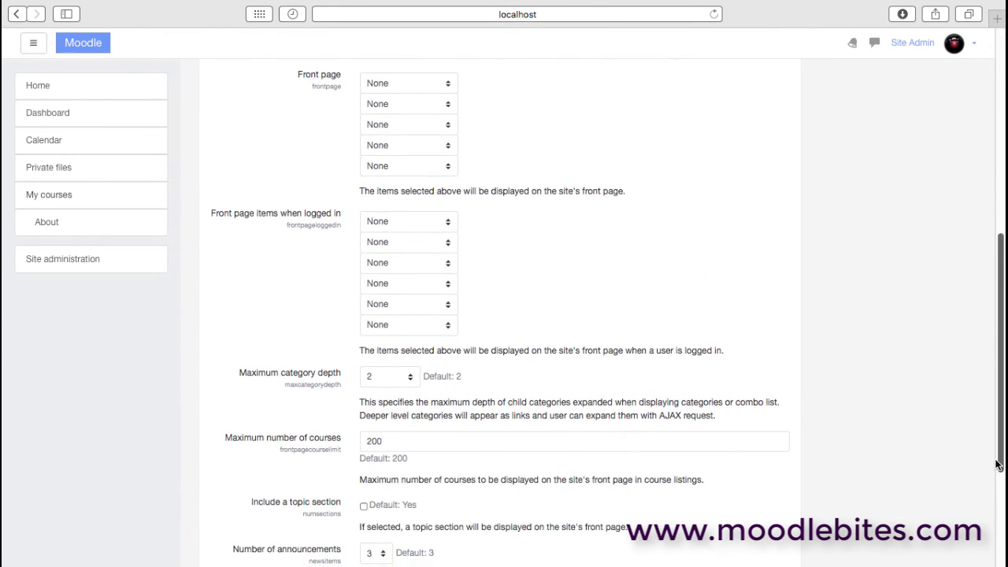
Set front page items to List of categories, Course search box, then Announcements
click(444, 84)
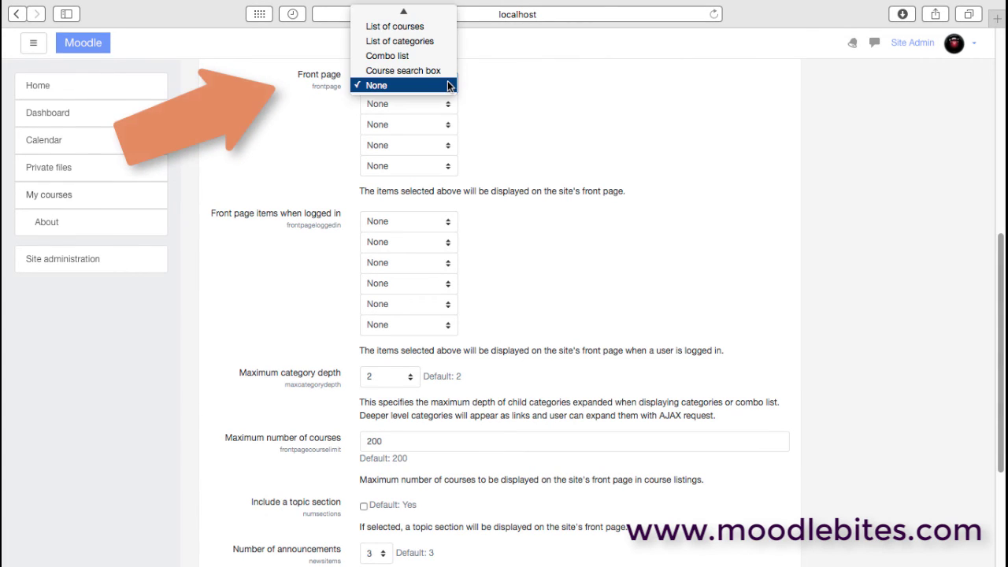
key(Up)
key(Up)
key(Up)
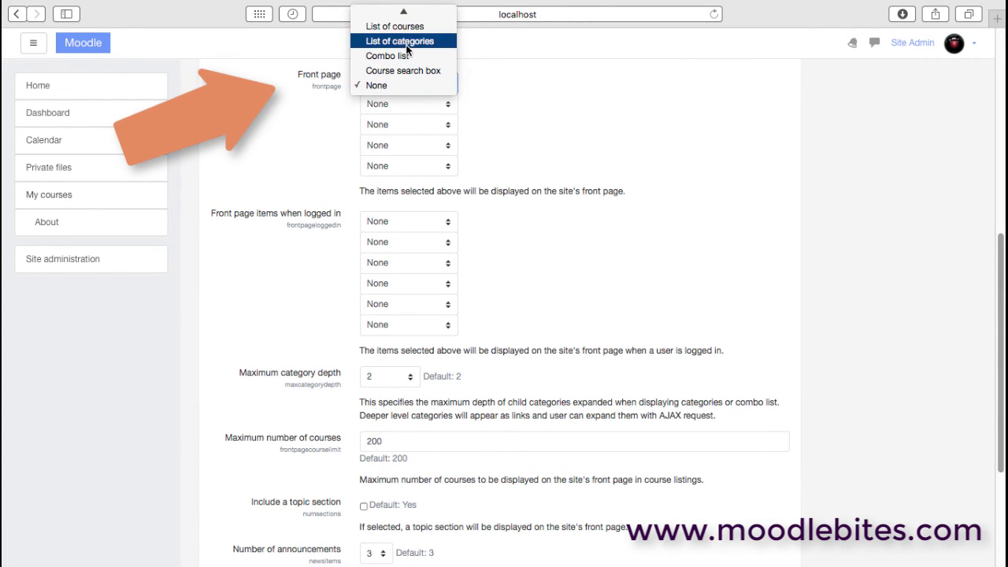
key(Return)
click(447, 104)
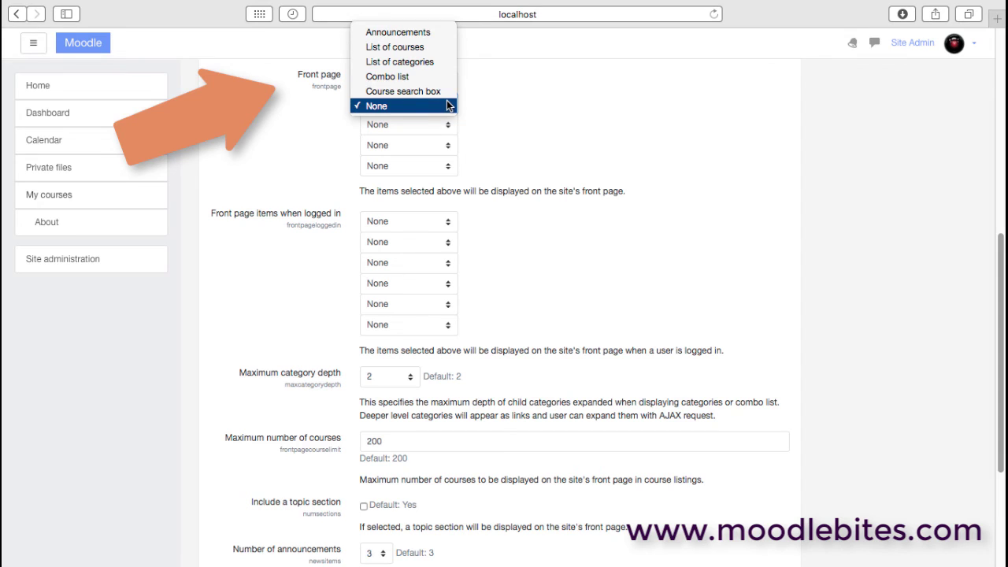
click(397, 86)
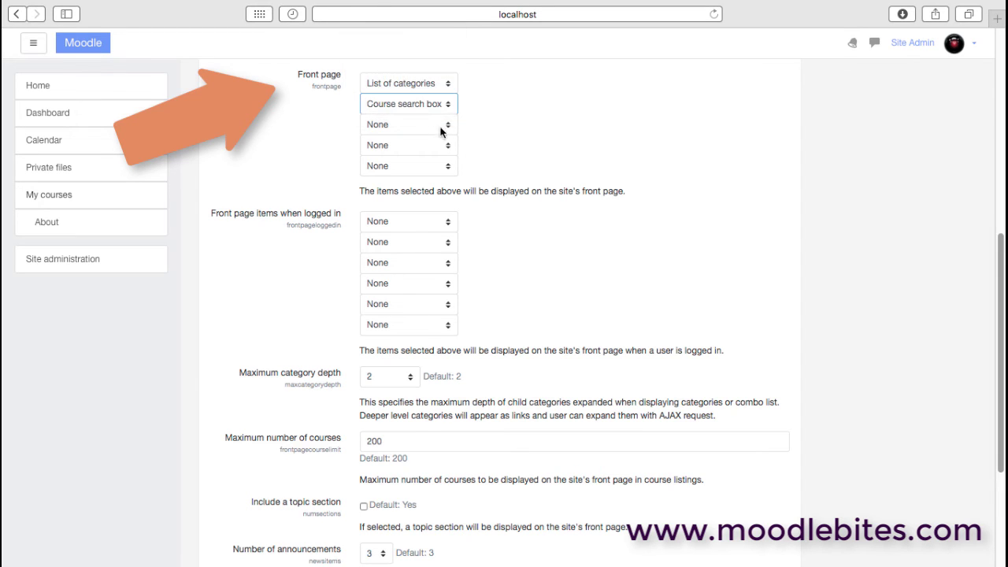
click(447, 124)
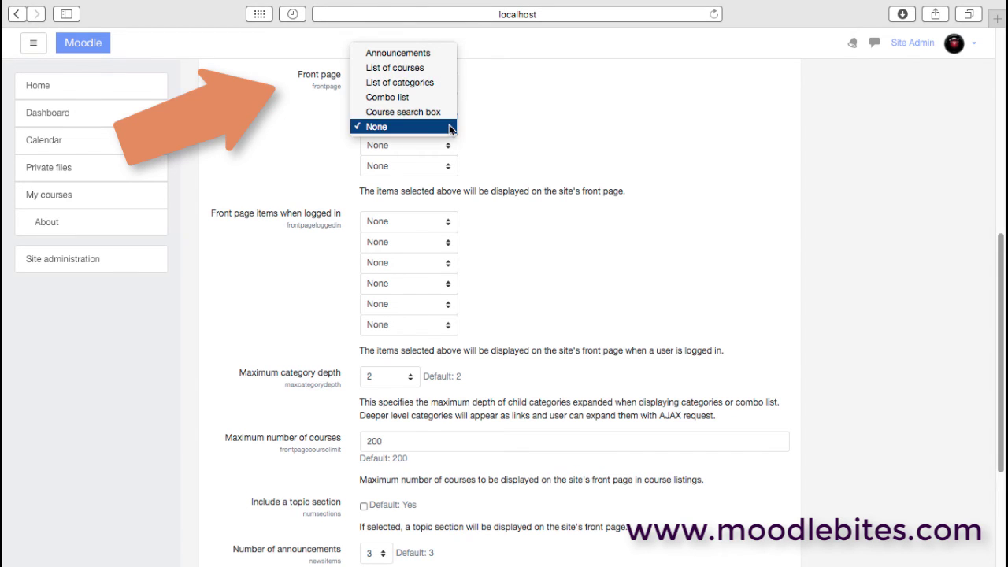
click(409, 56)
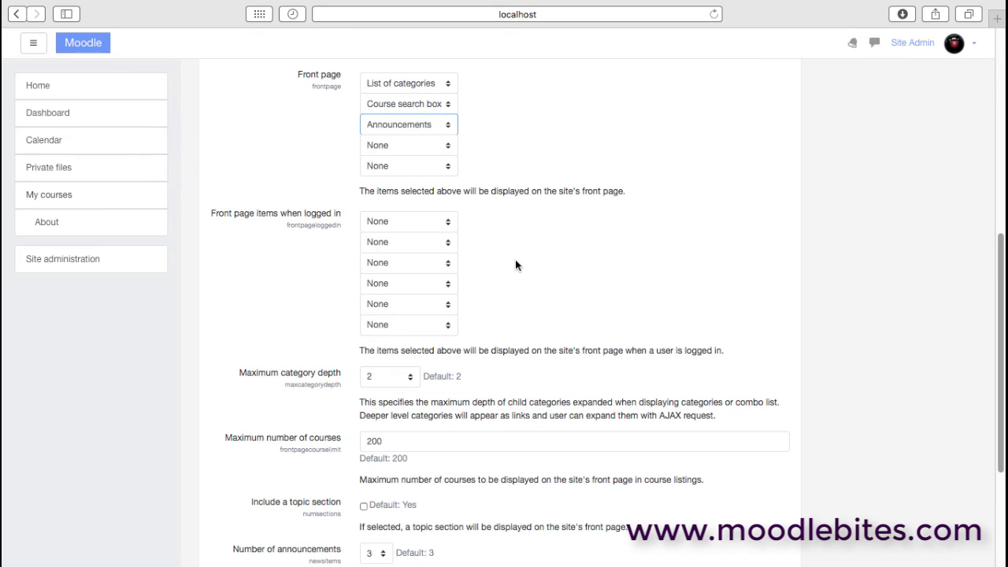
Show logged-in users Announcements then List of courses, and remove Announcements from the public front page
click(446, 223)
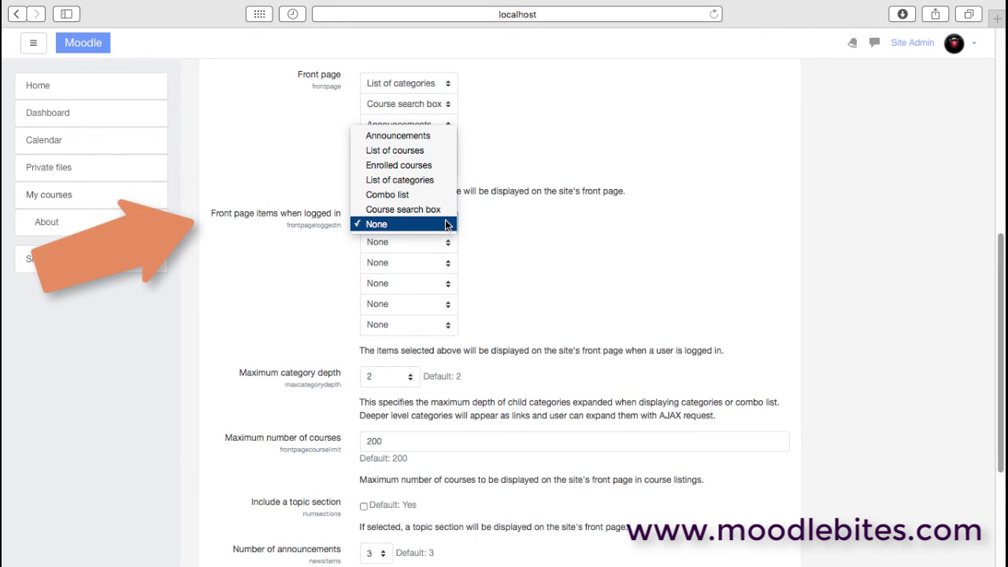
click(392, 151)
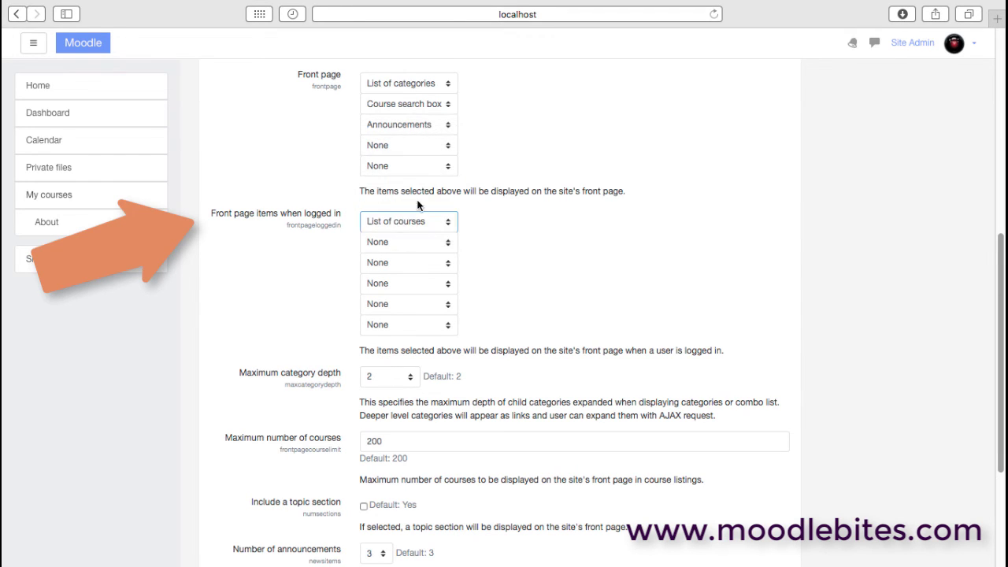
click(447, 246)
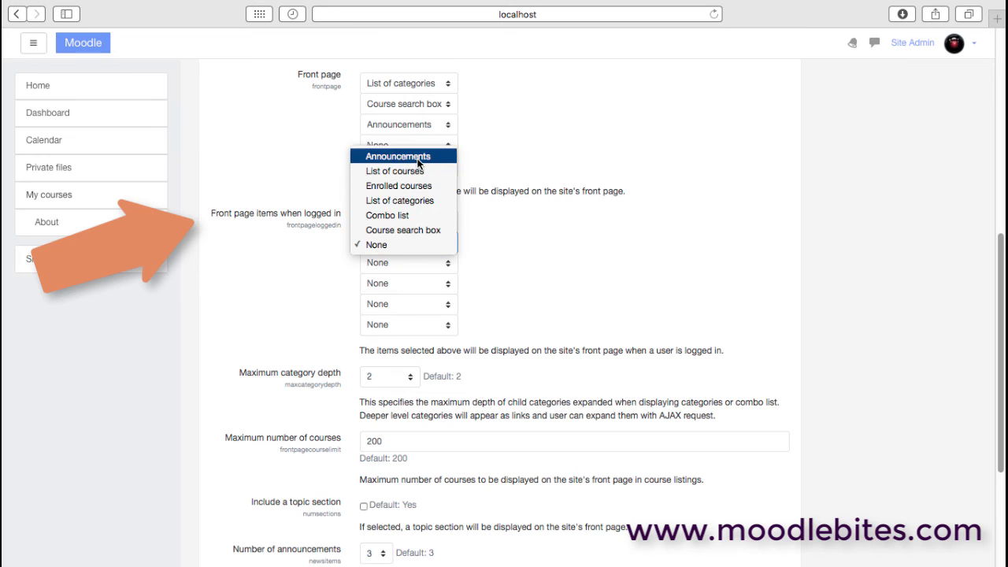
key(Escape)
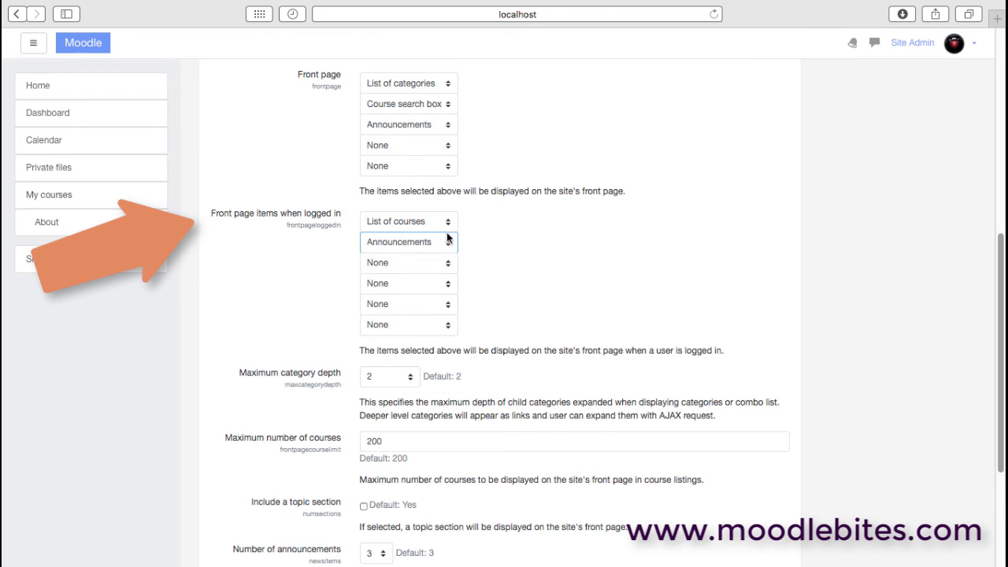
click(448, 223)
key(Up)
key(Return)
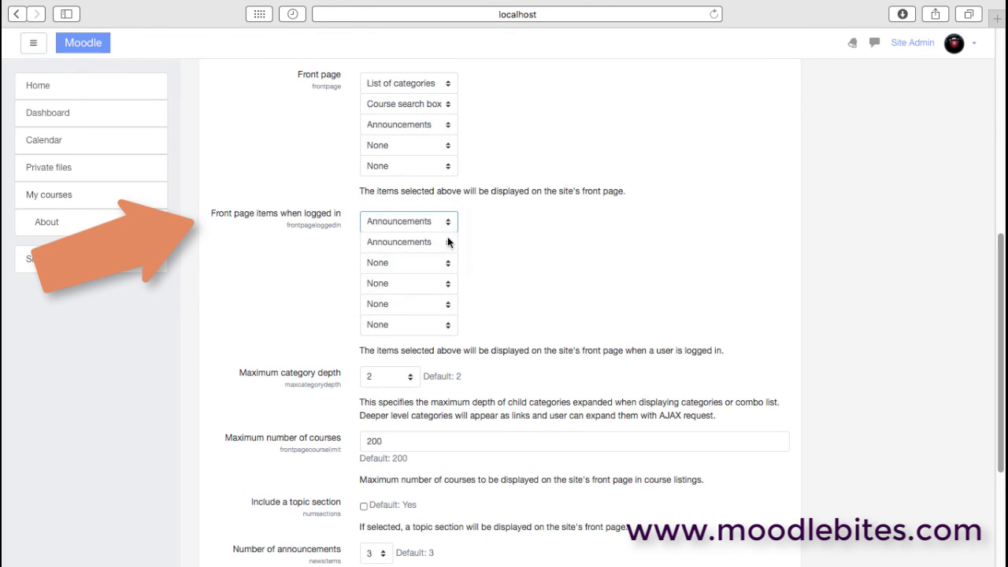
click(447, 246)
click(424, 259)
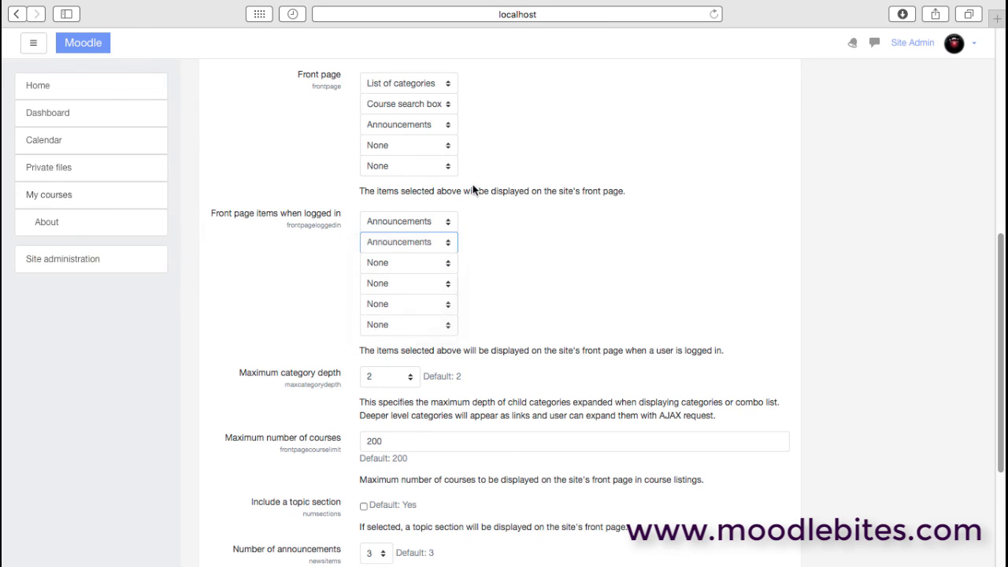
click(447, 125)
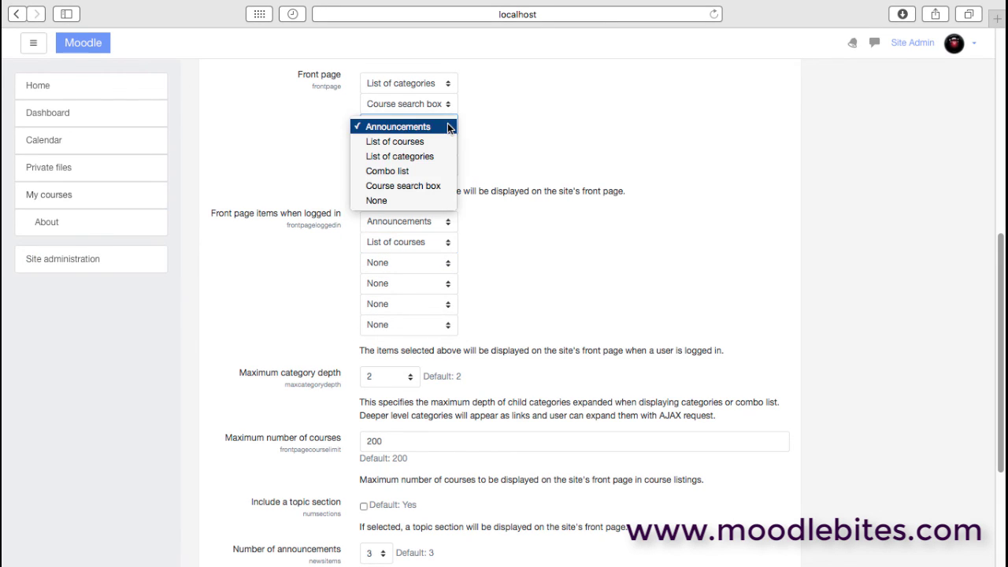
click(386, 201)
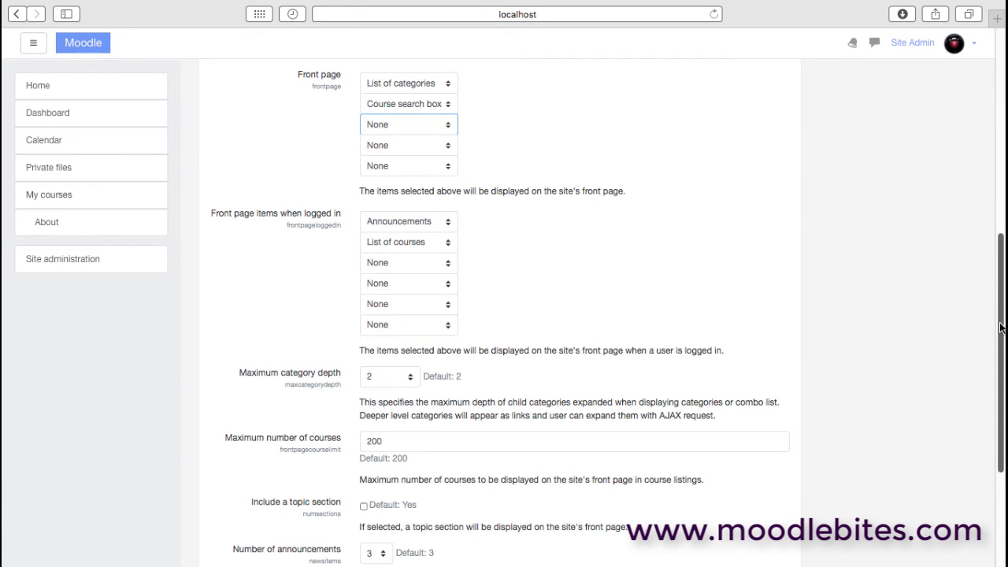
Keep maximum category depth at 2 and tick Include a topic section
scroll(507, 297, down, 4)
scroll(426, 252, down, 1)
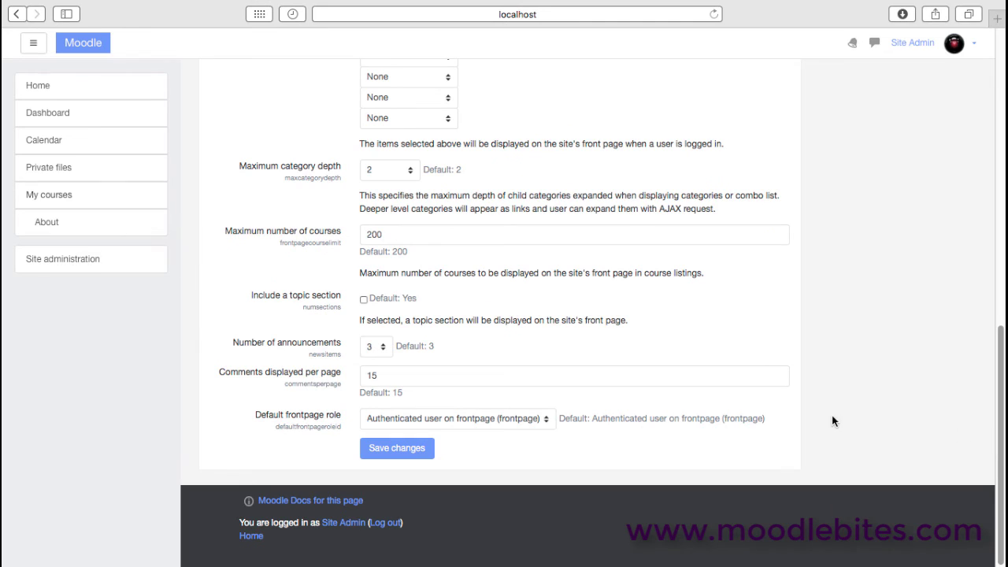
click(411, 169)
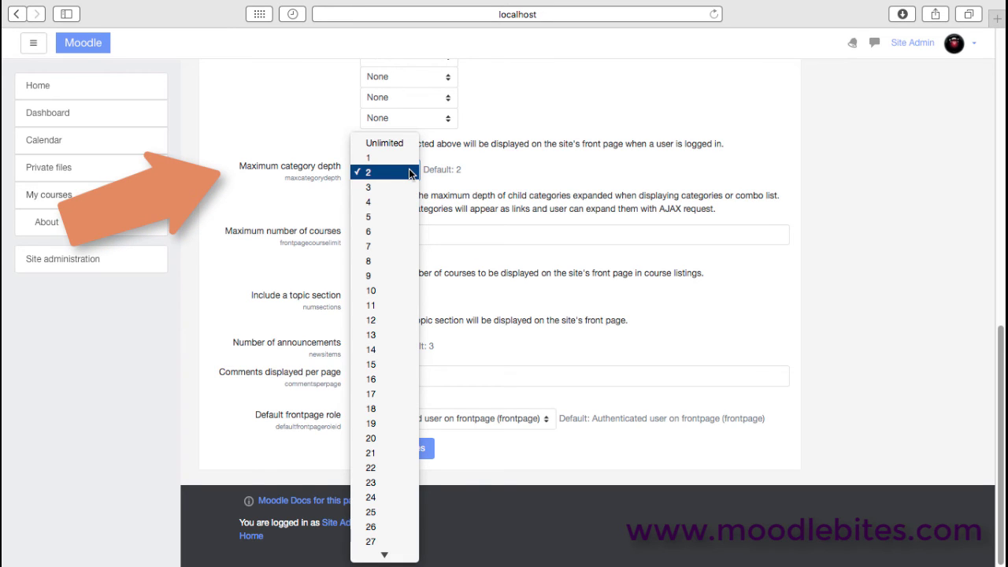
click(504, 165)
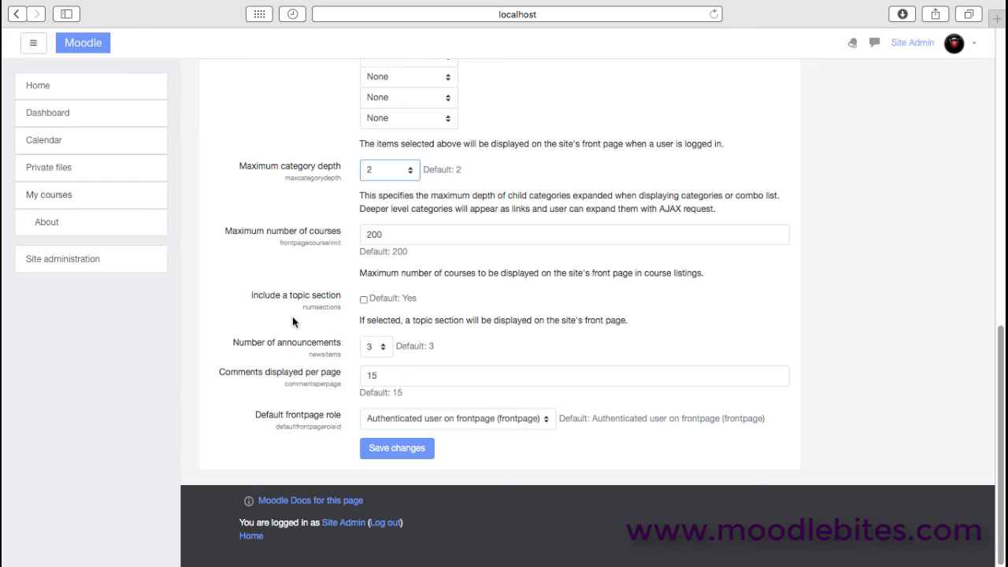
click(363, 300)
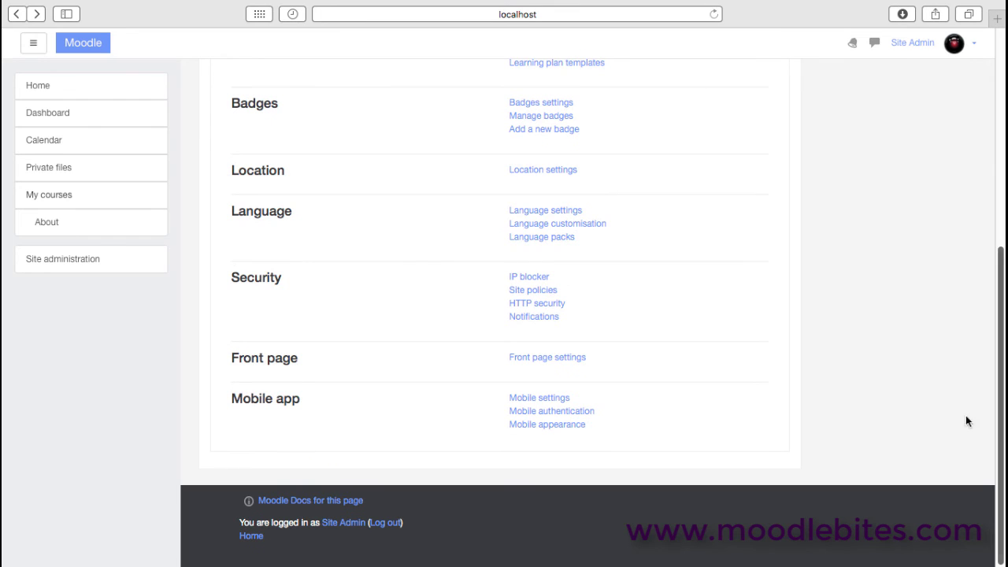
click(542, 400)
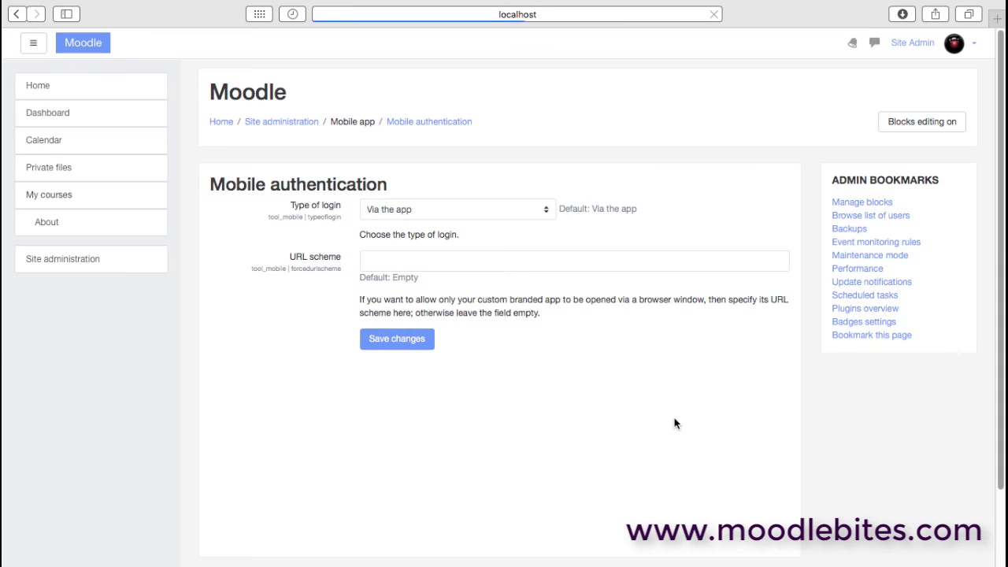
click(545, 209)
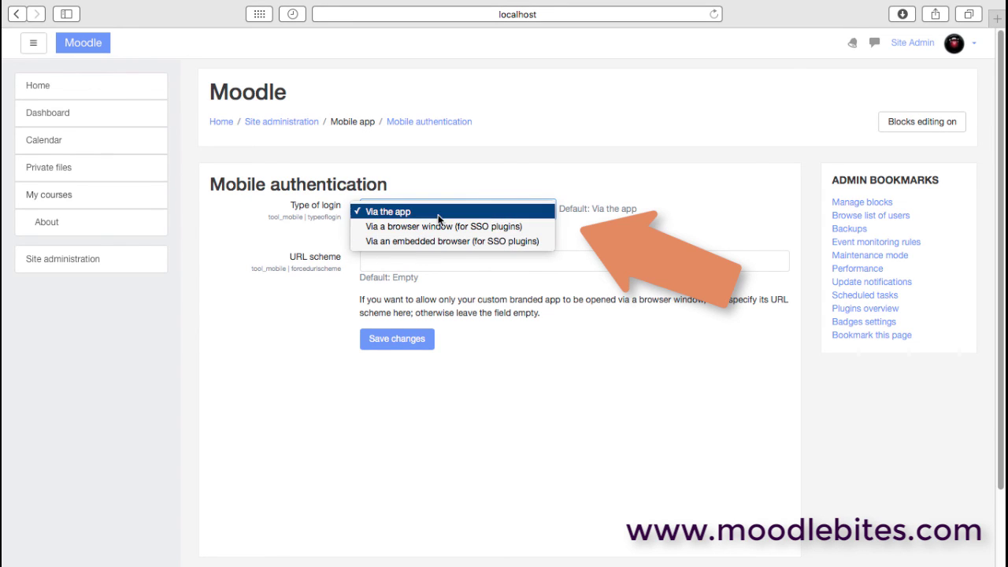
click(458, 177)
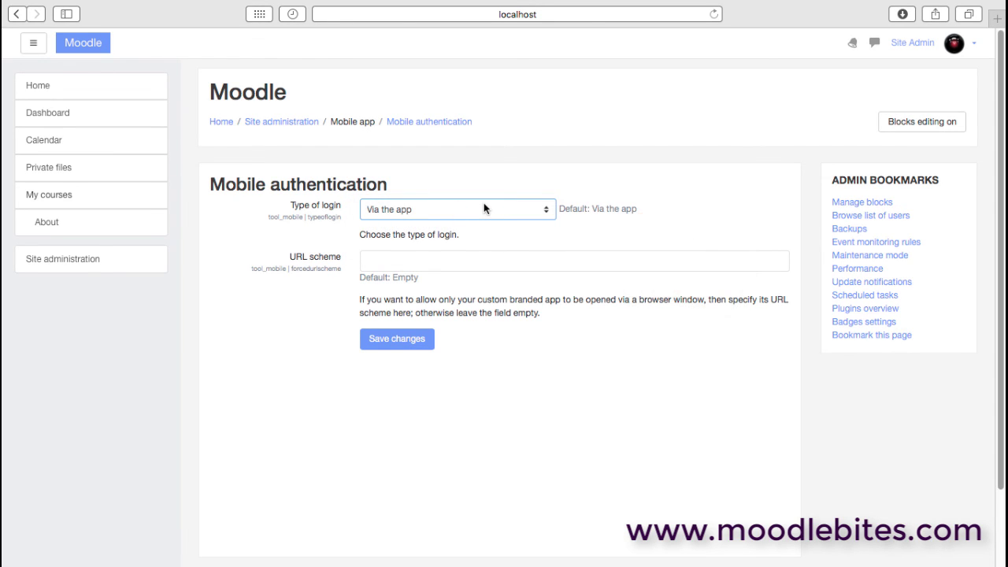
In Mobile appearance, set the CSS file to /theme/mobile/themeextra.css, then return to Site administration
click(18, 16)
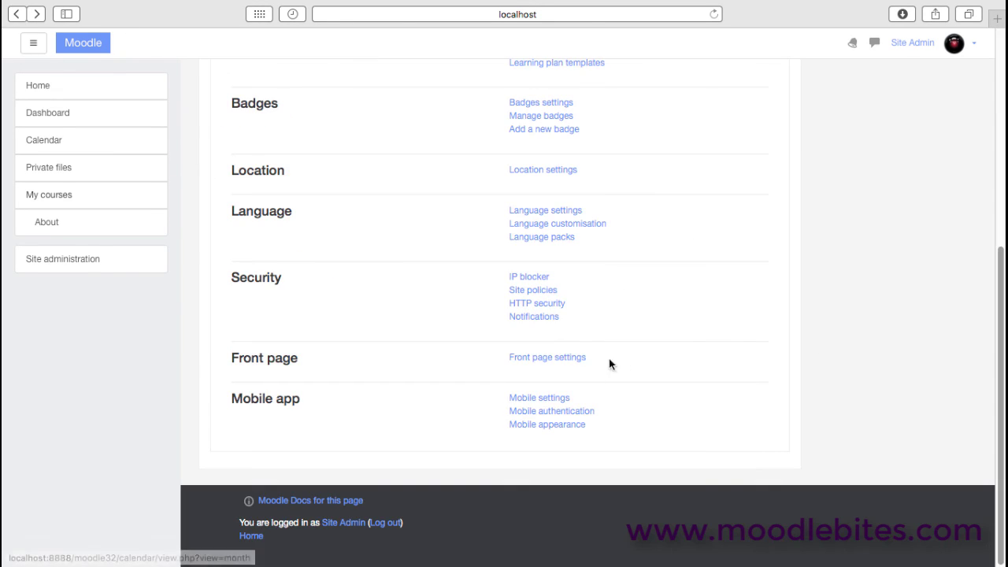
click(549, 426)
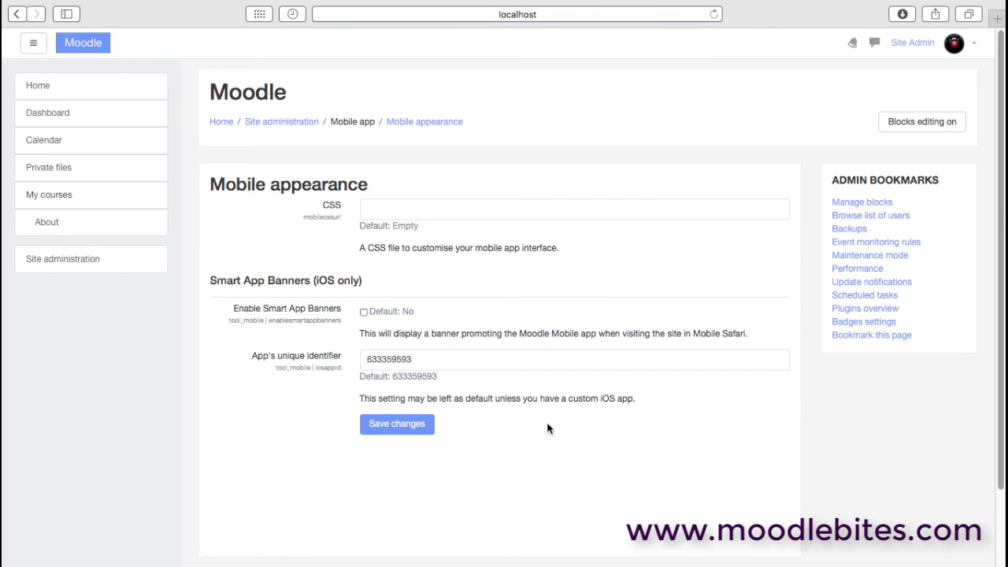
click(395, 210)
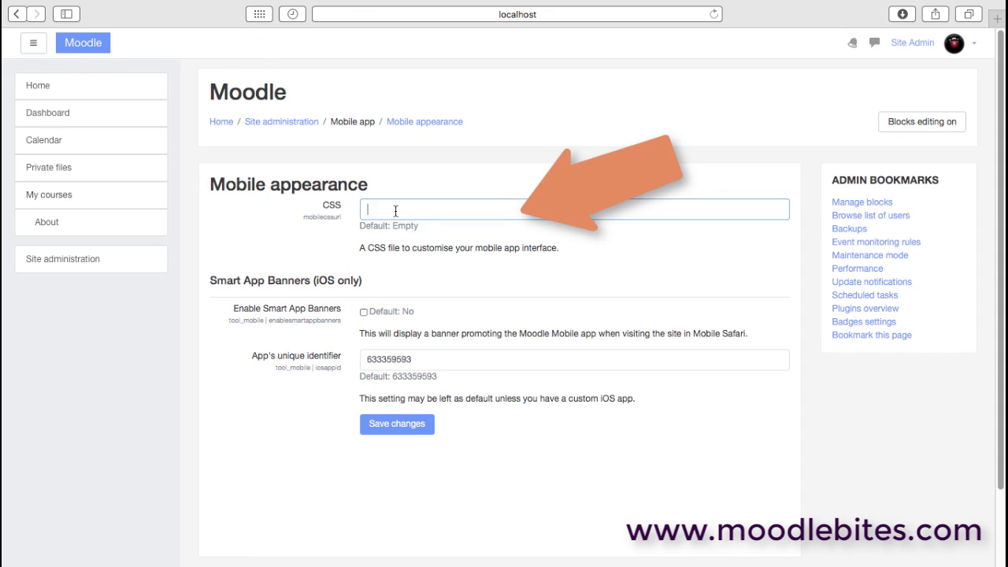
text(theme extra.css)
click(396, 208)
key(BackSpace)
text(/theme/mobile/)
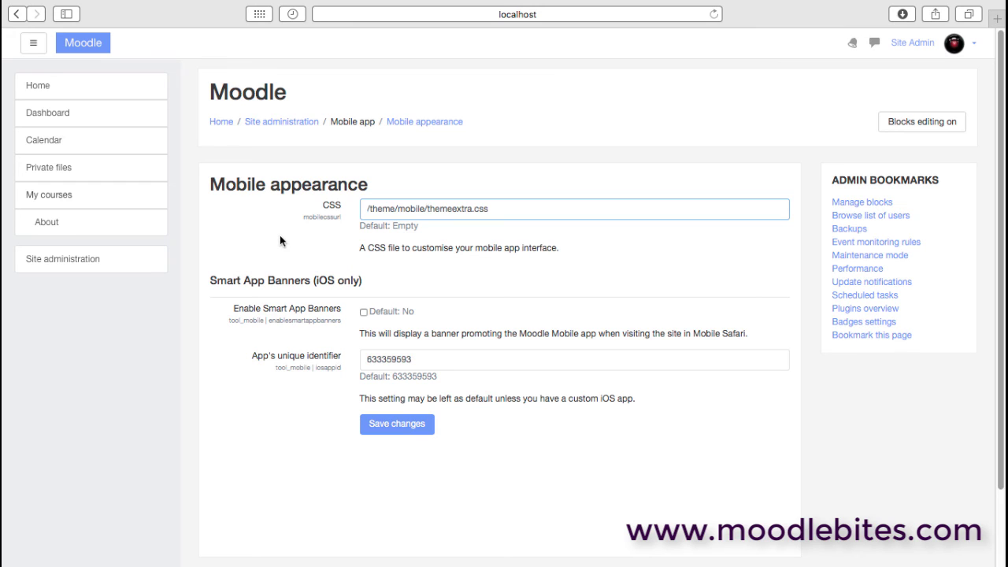
click(289, 122)
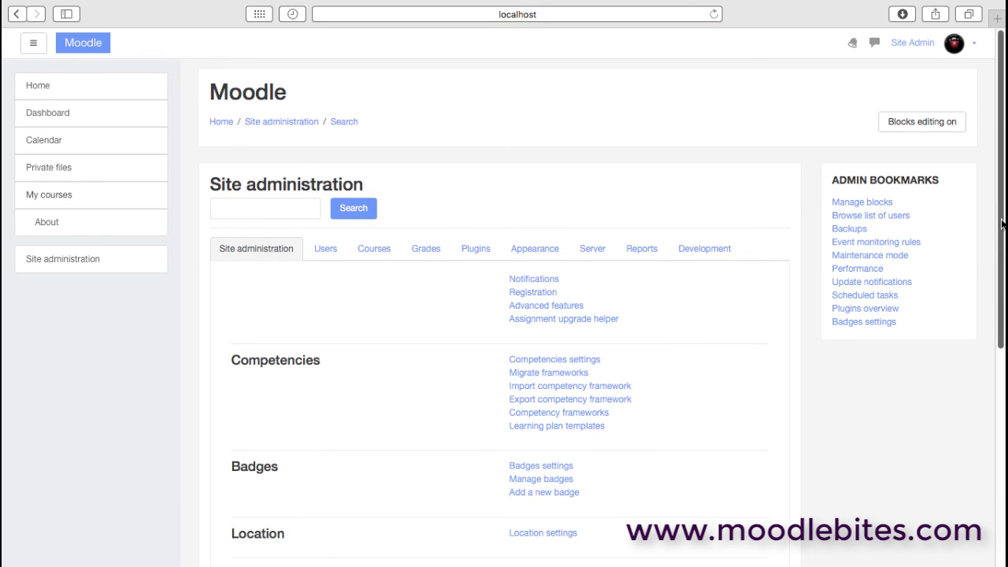
drag(1002, 224, 1002, 289)
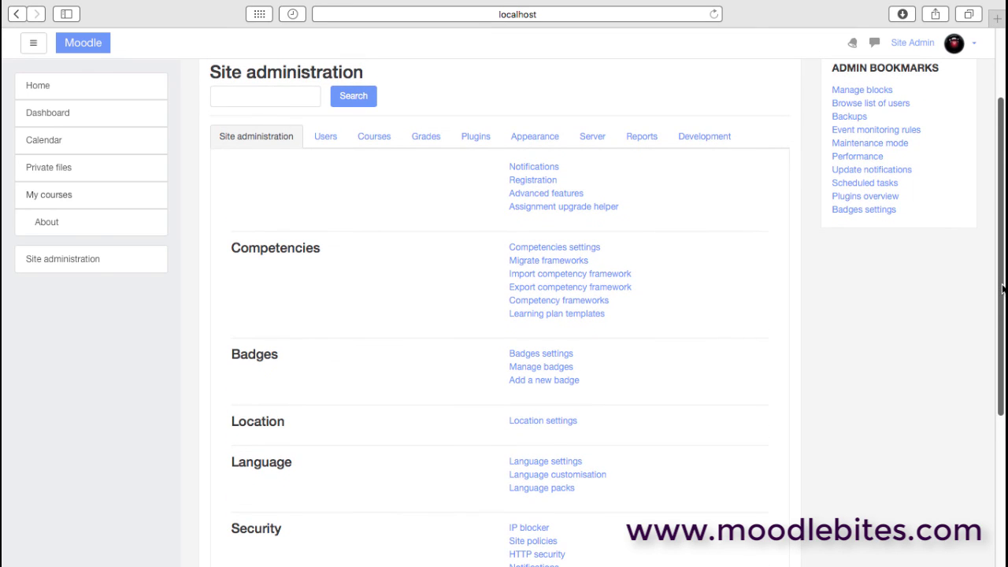